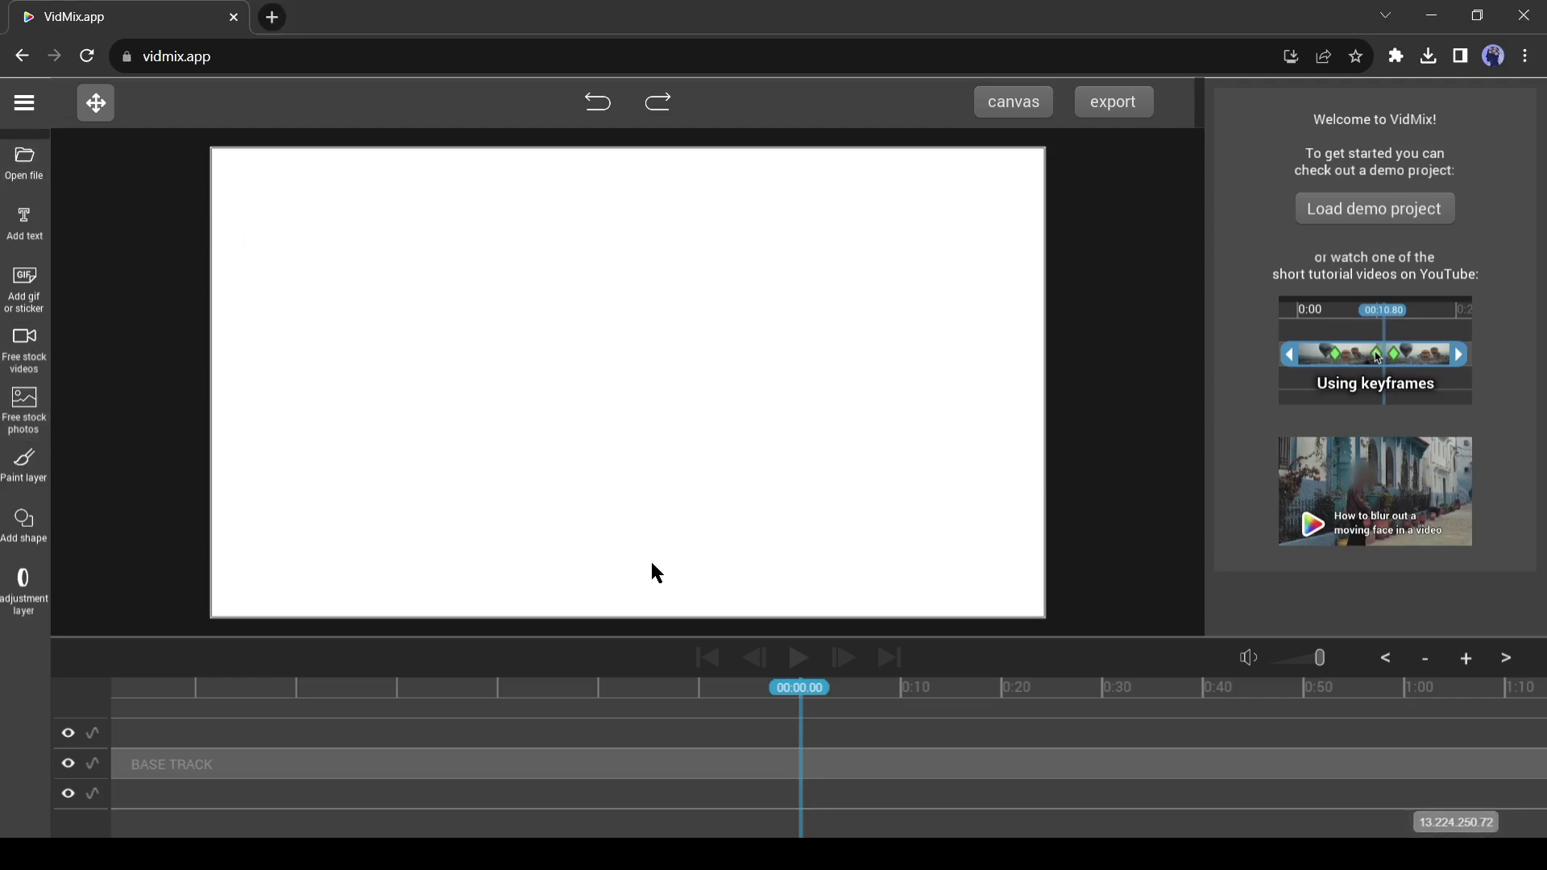
# Load Untitled Video.mp4 and export its frame at about 0:09 as a PNG still.
pyautogui.click(24, 163)
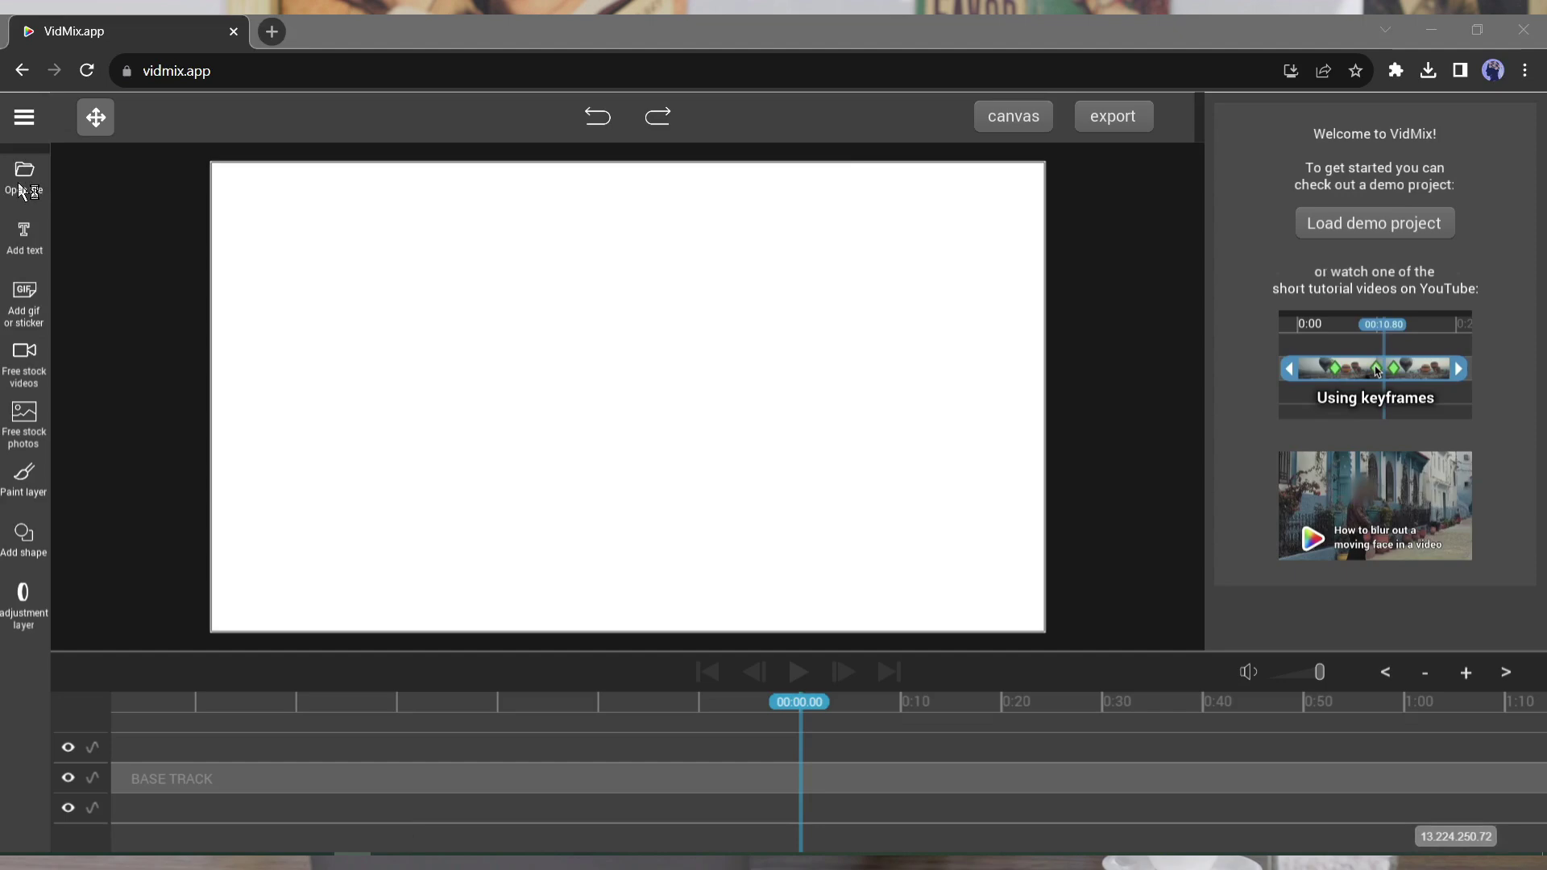
pyautogui.doubleClick(353, 195)
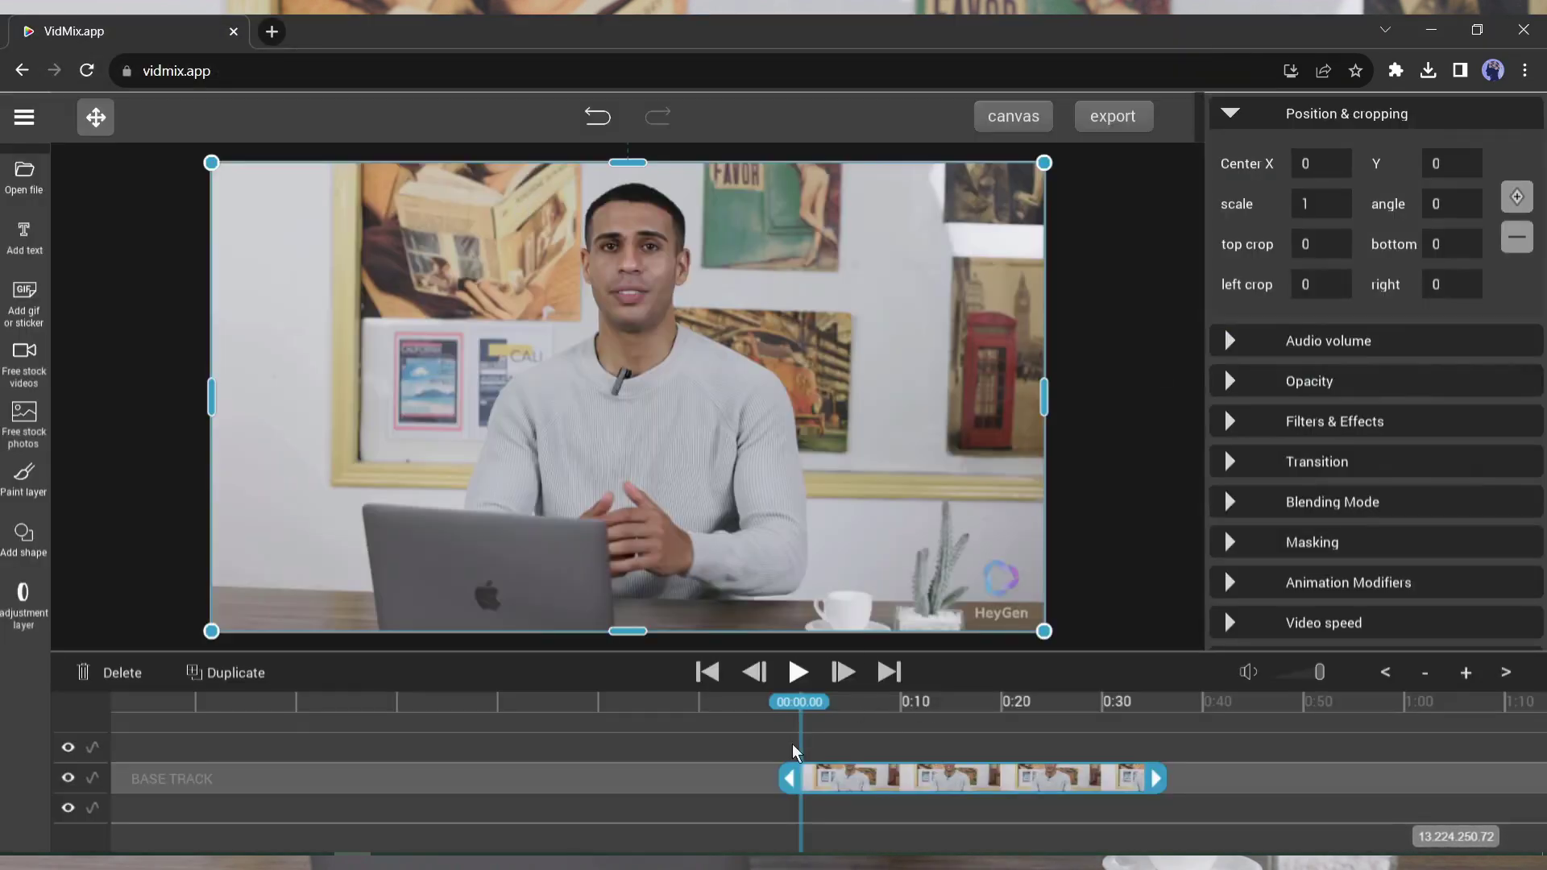
pyautogui.click(902, 708)
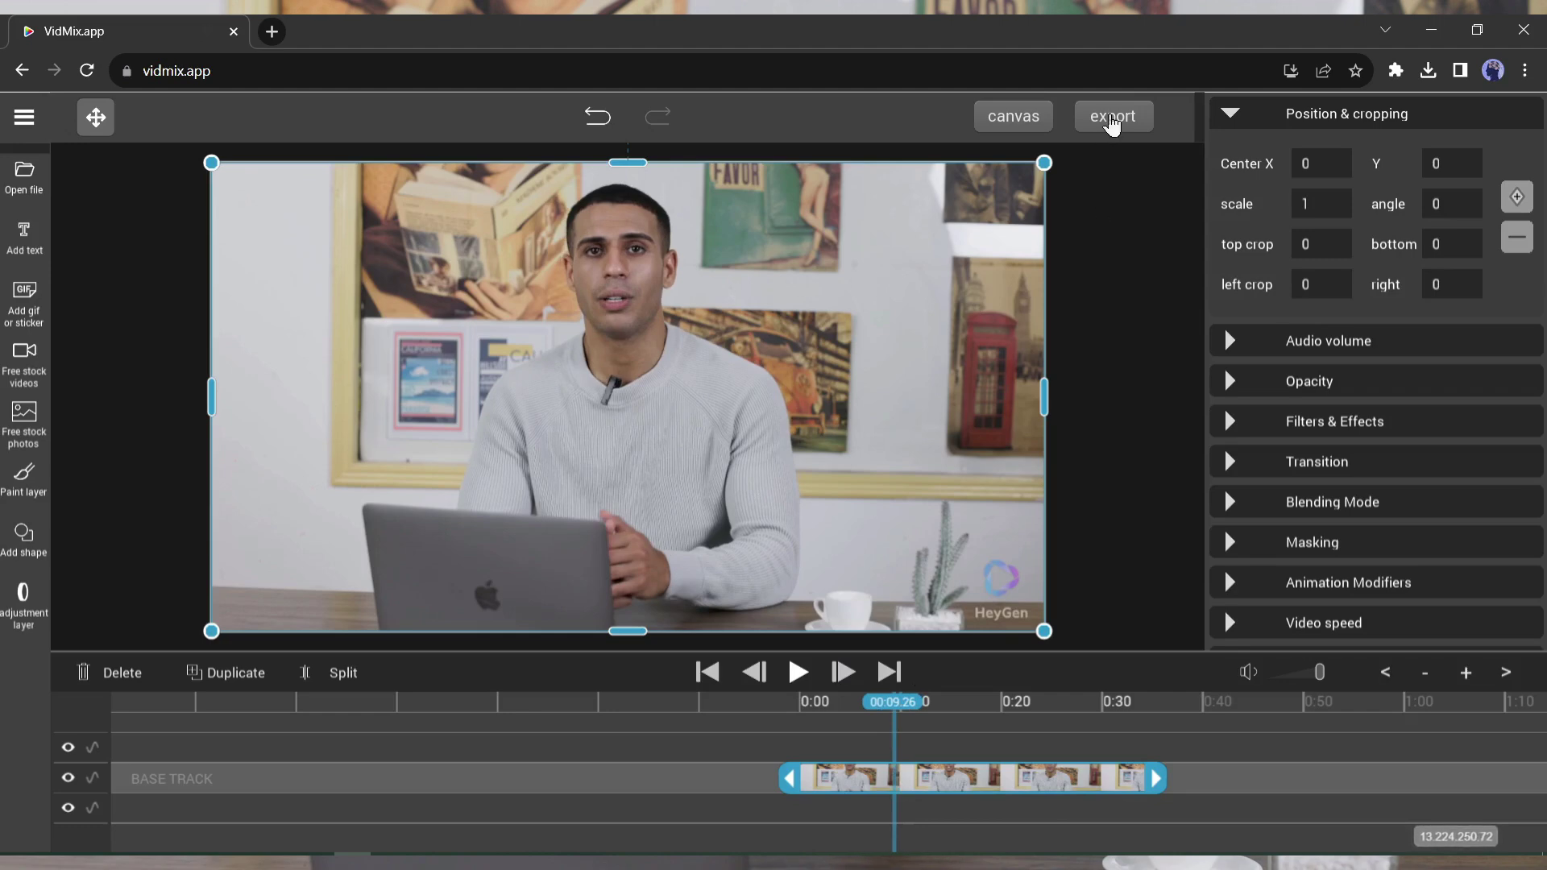
pyautogui.click(1111, 118)
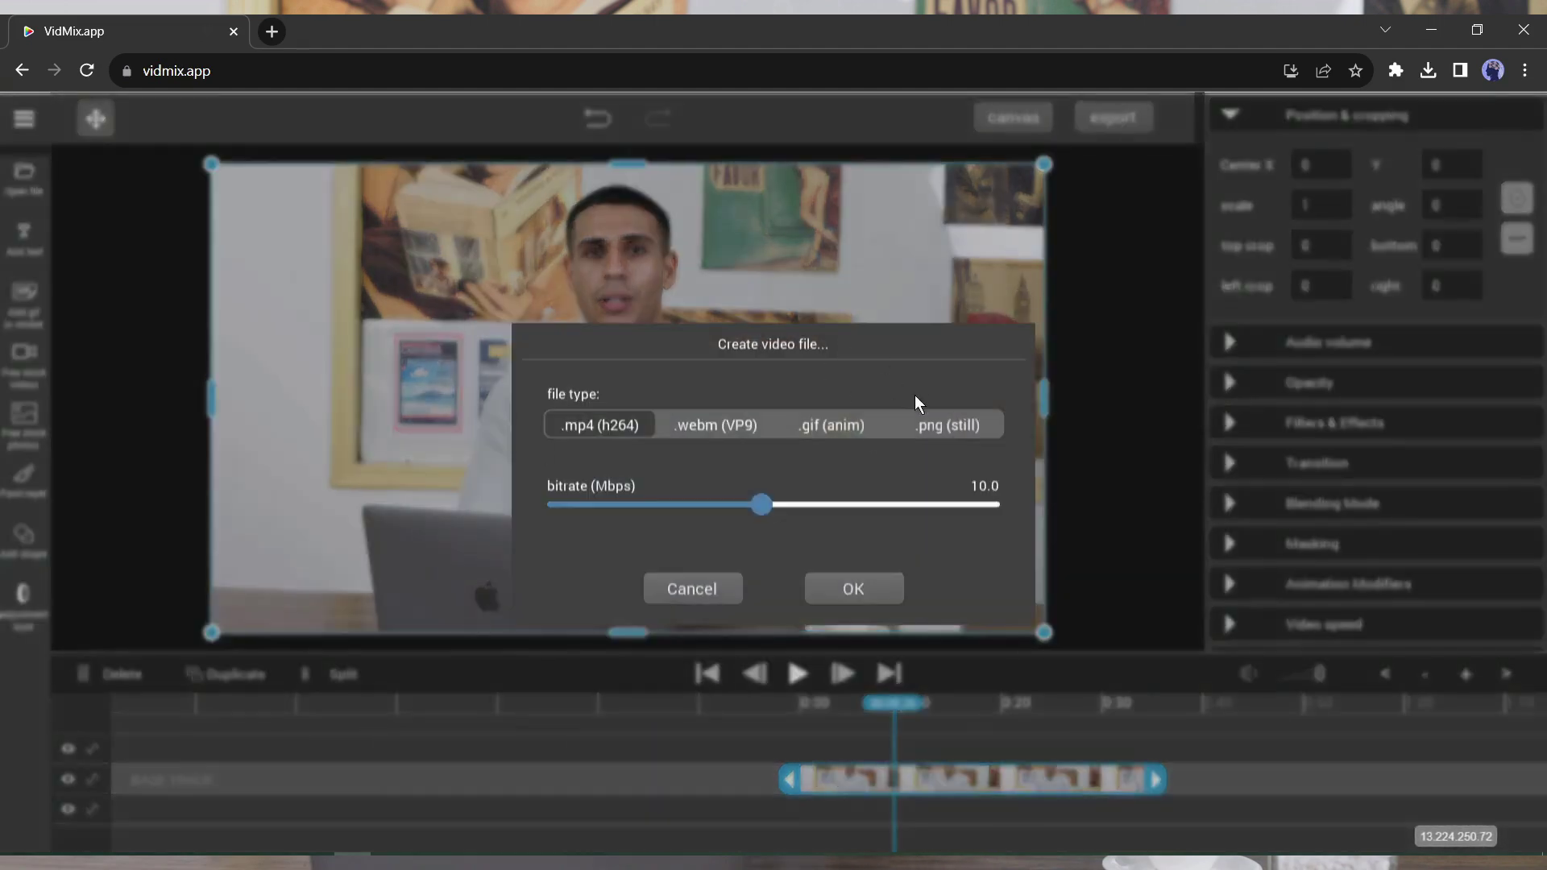
pyautogui.click(939, 424)
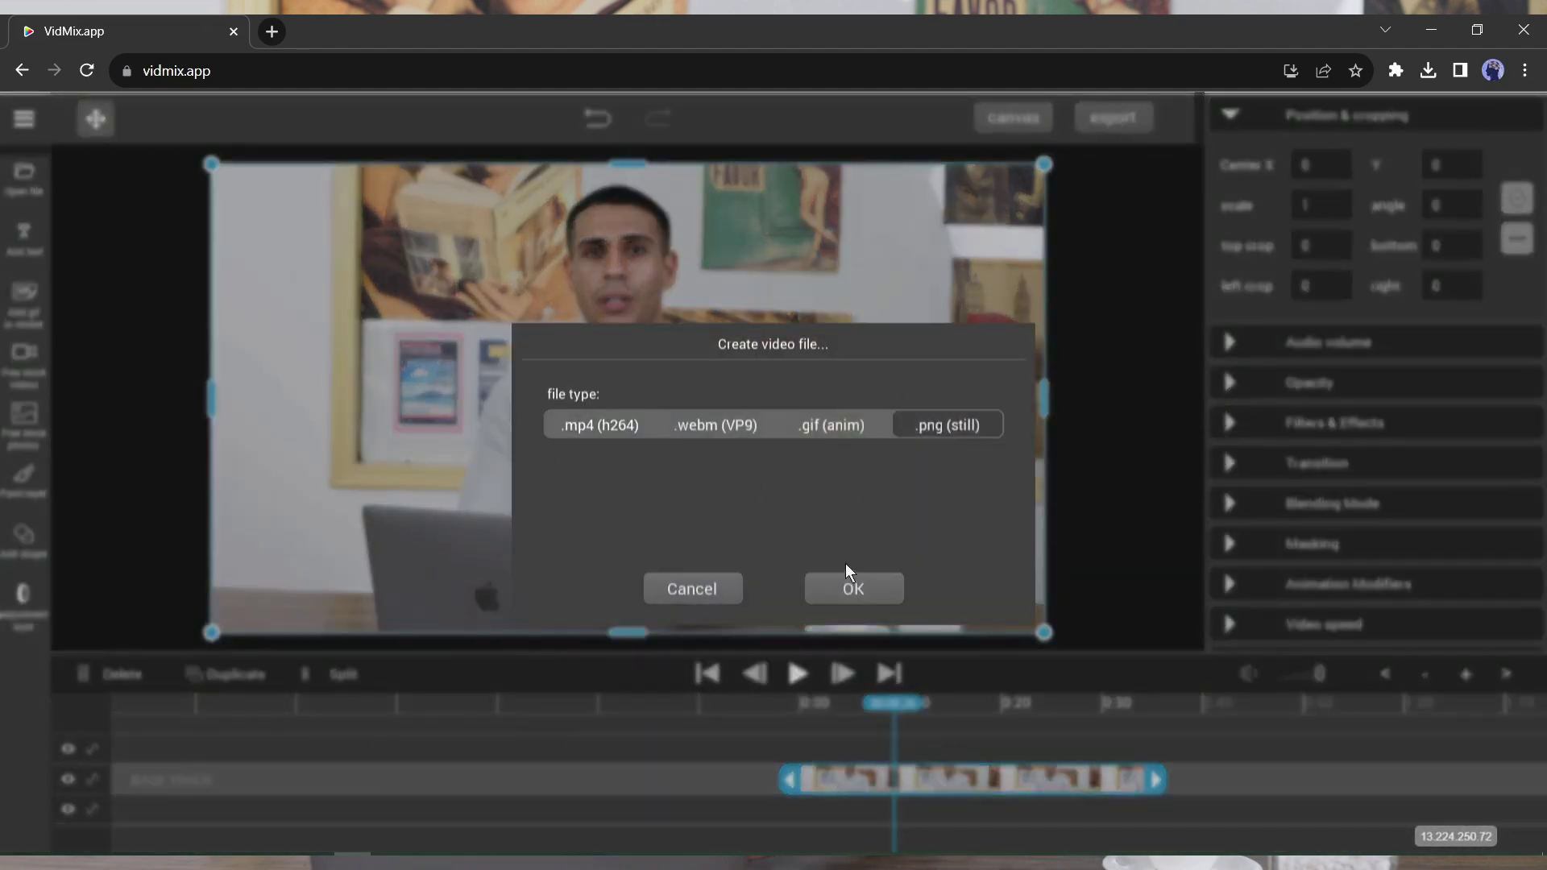
pyautogui.click(854, 589)
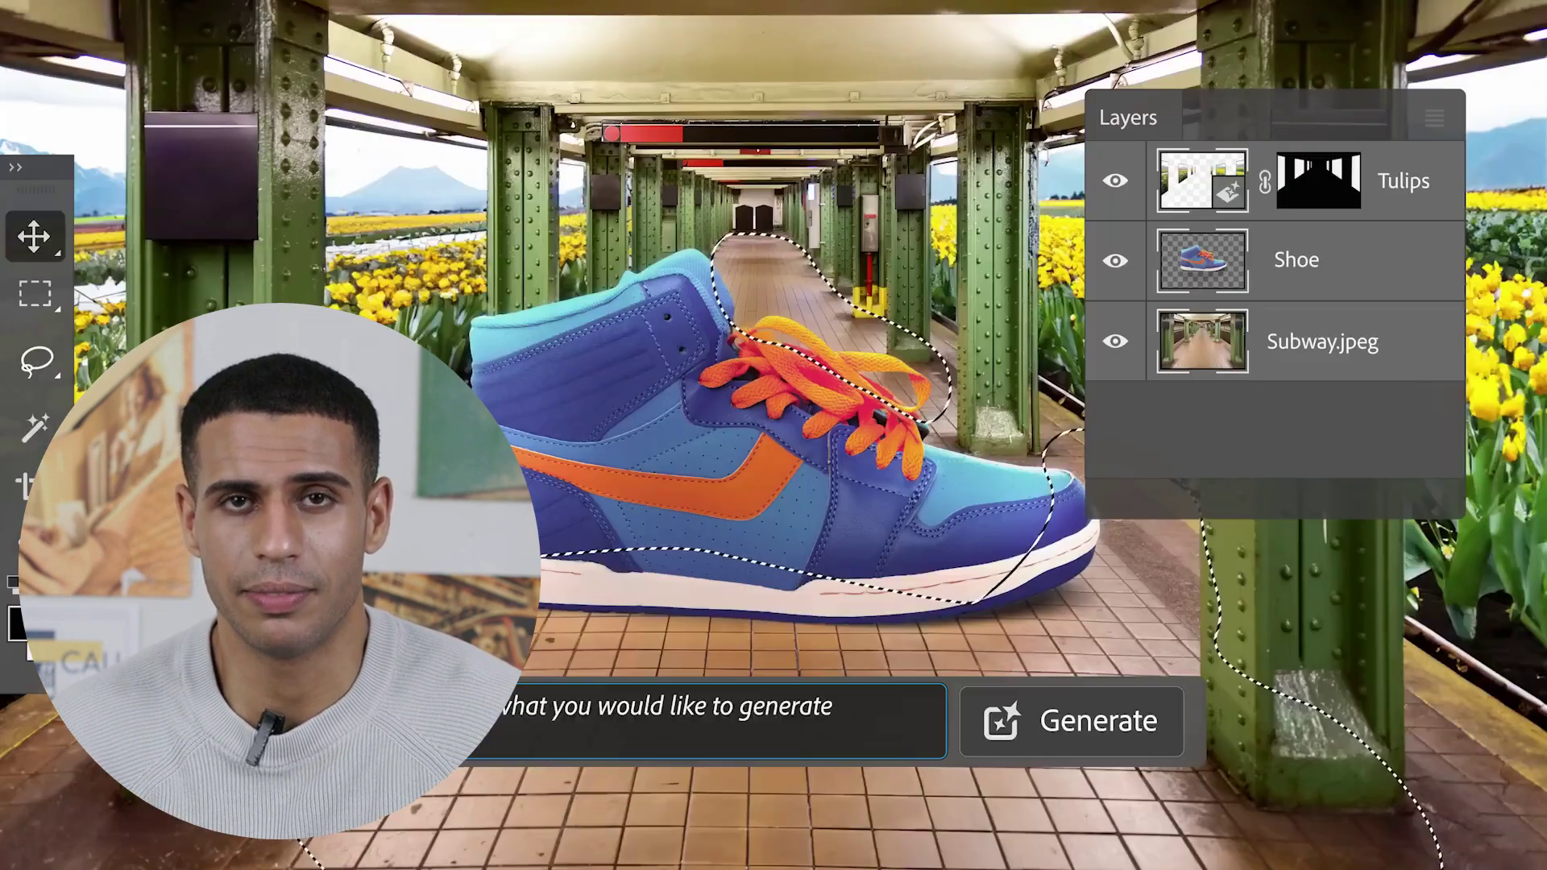
pyautogui.write('Firefly.')
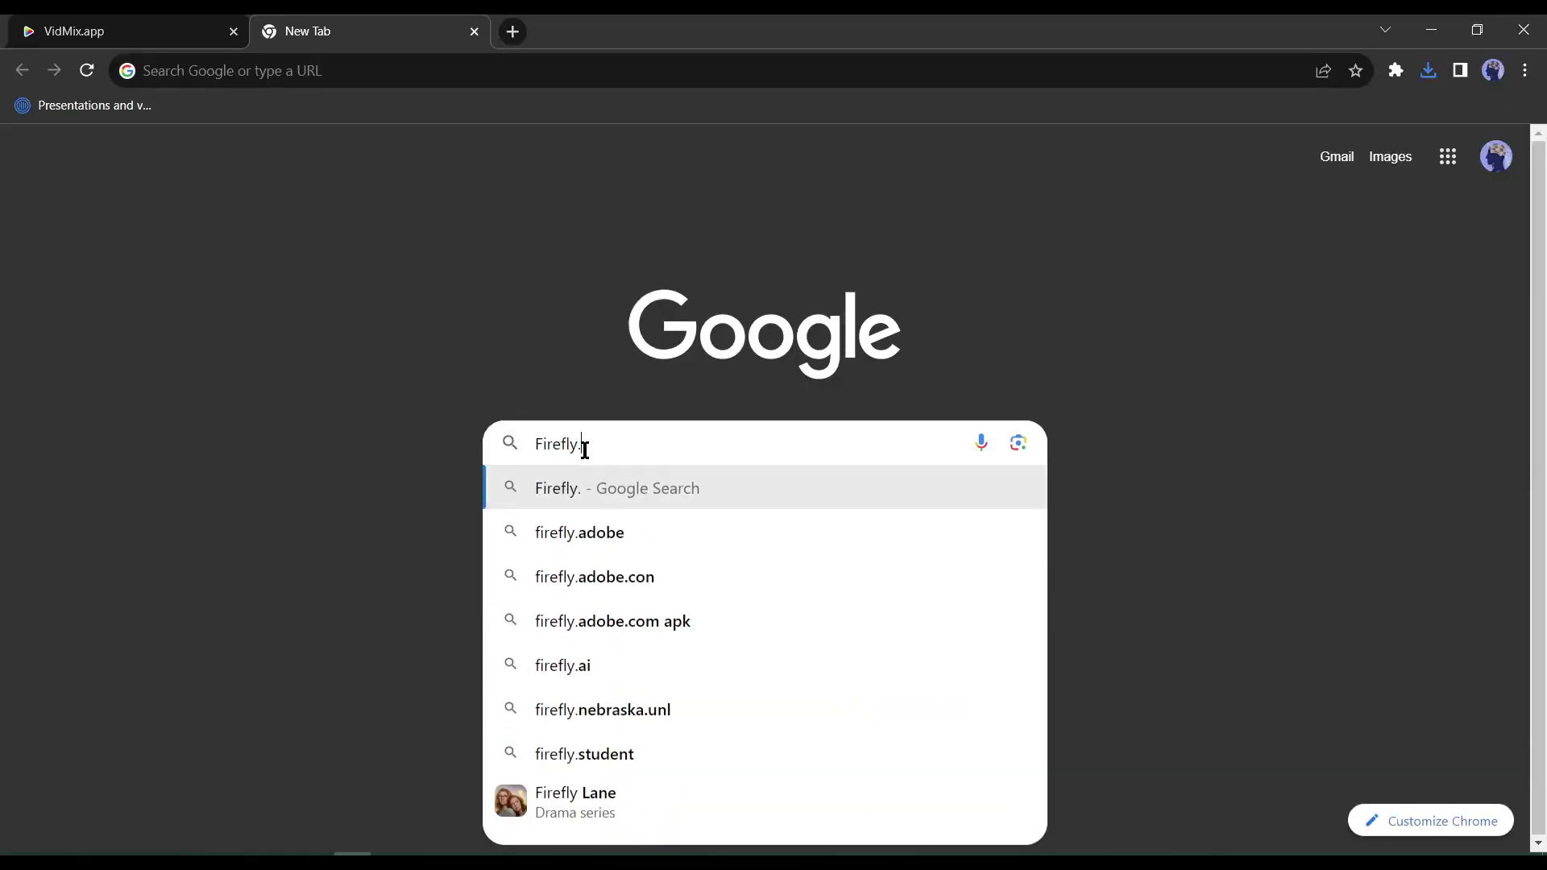
pyautogui.write('adobe.com')
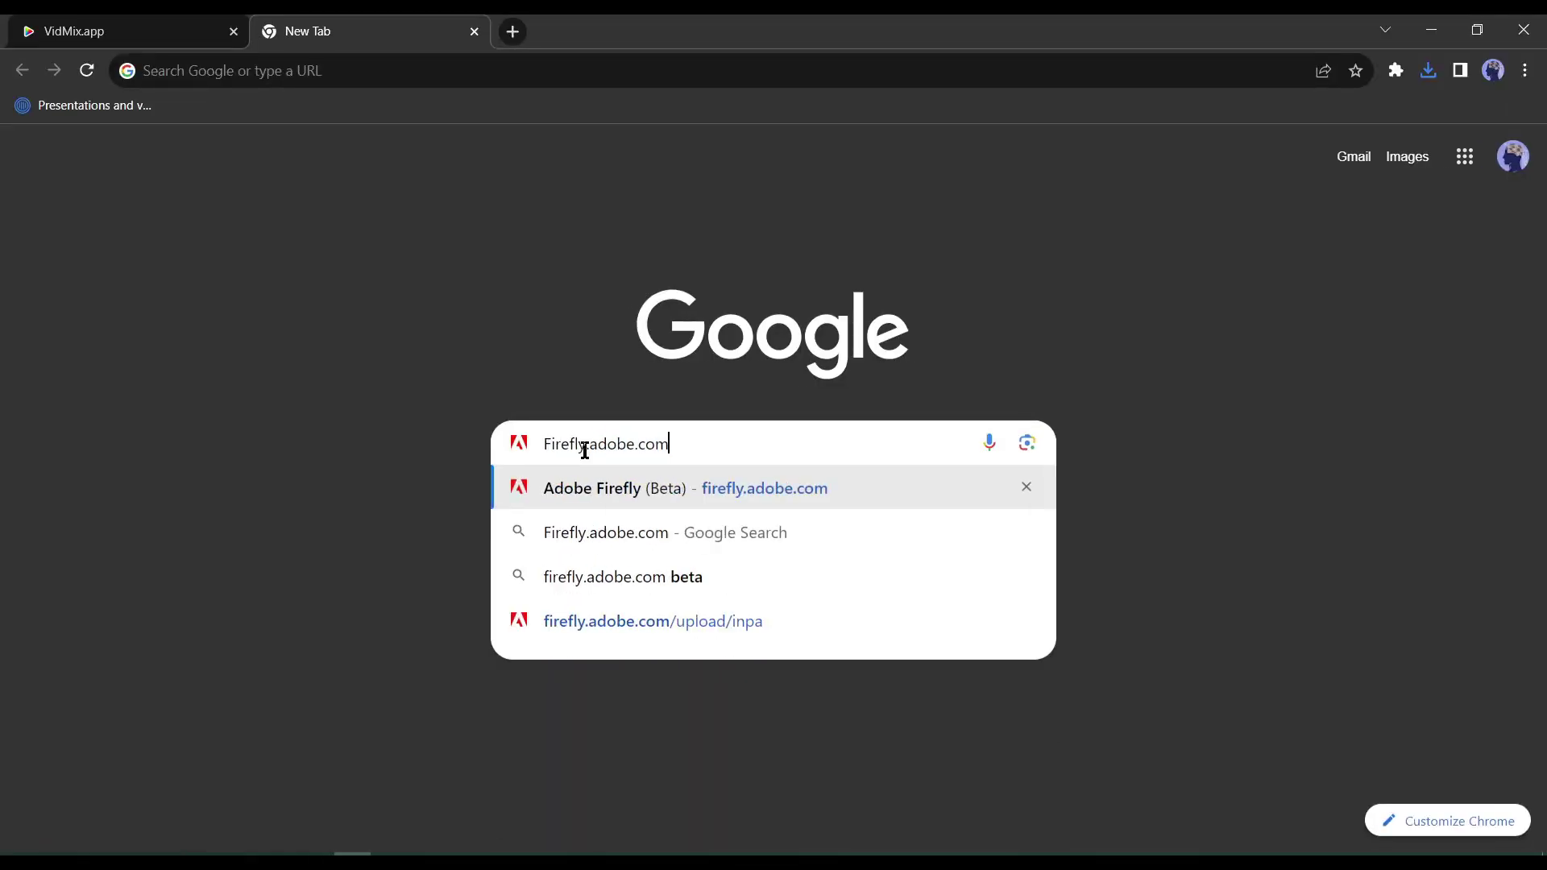
# Go to firefly.adobe.com, open Generative fill and sign in with Google.
pyautogui.press('Return')
pyautogui.scroll(-3, 473, 529)
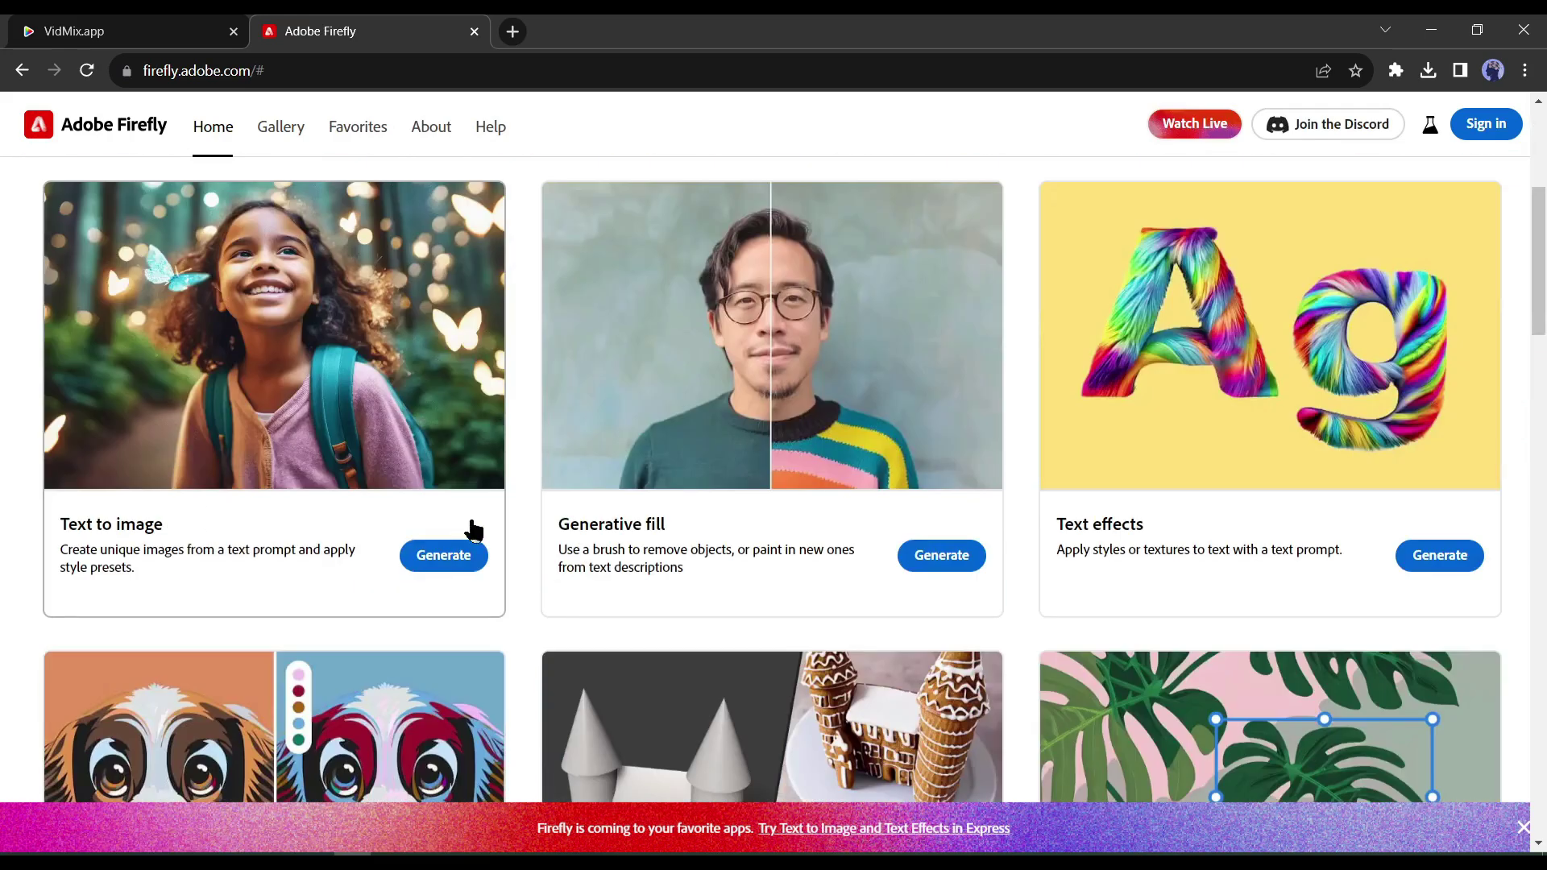
pyautogui.click(853, 459)
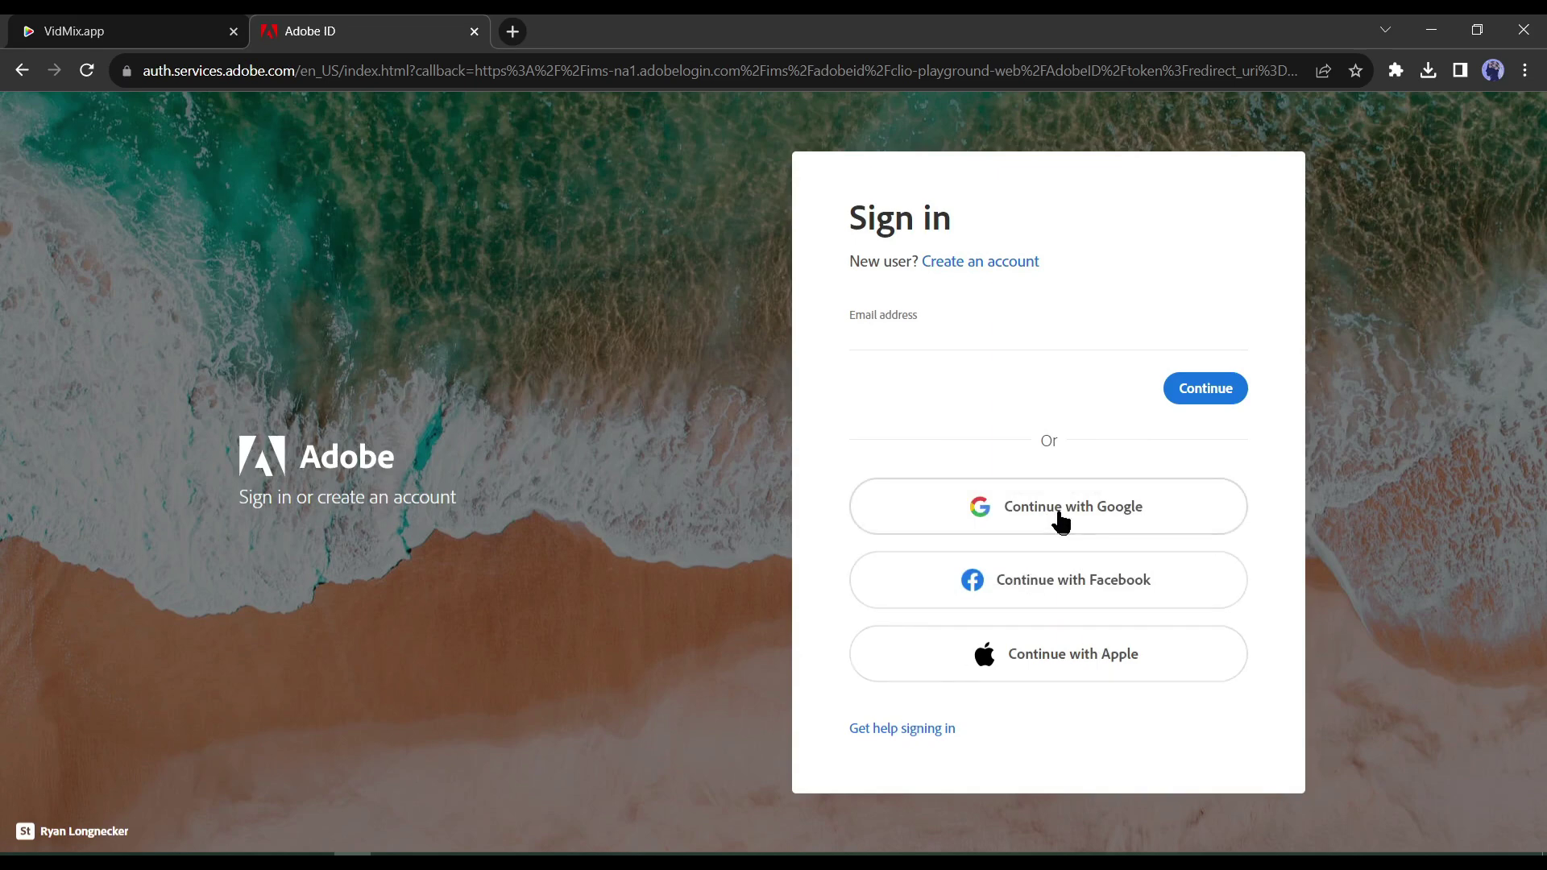
pyautogui.click(1058, 515)
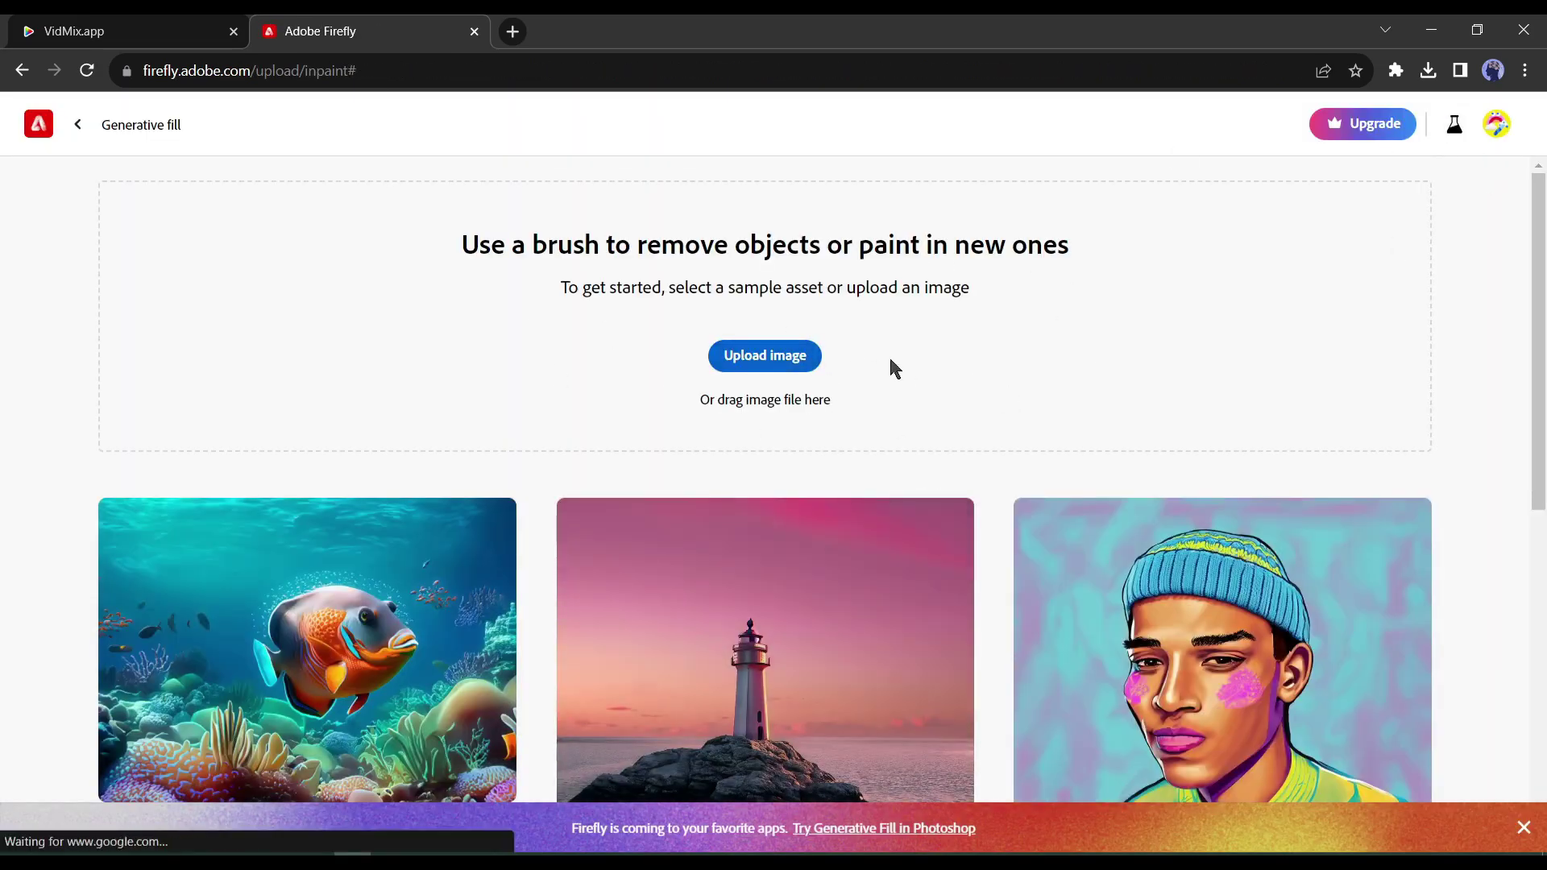
# Upload singleframe (1).png and erase the cactus on the right of the desk.
pyautogui.click(779, 365)
pyautogui.doubleClick(273, 230)
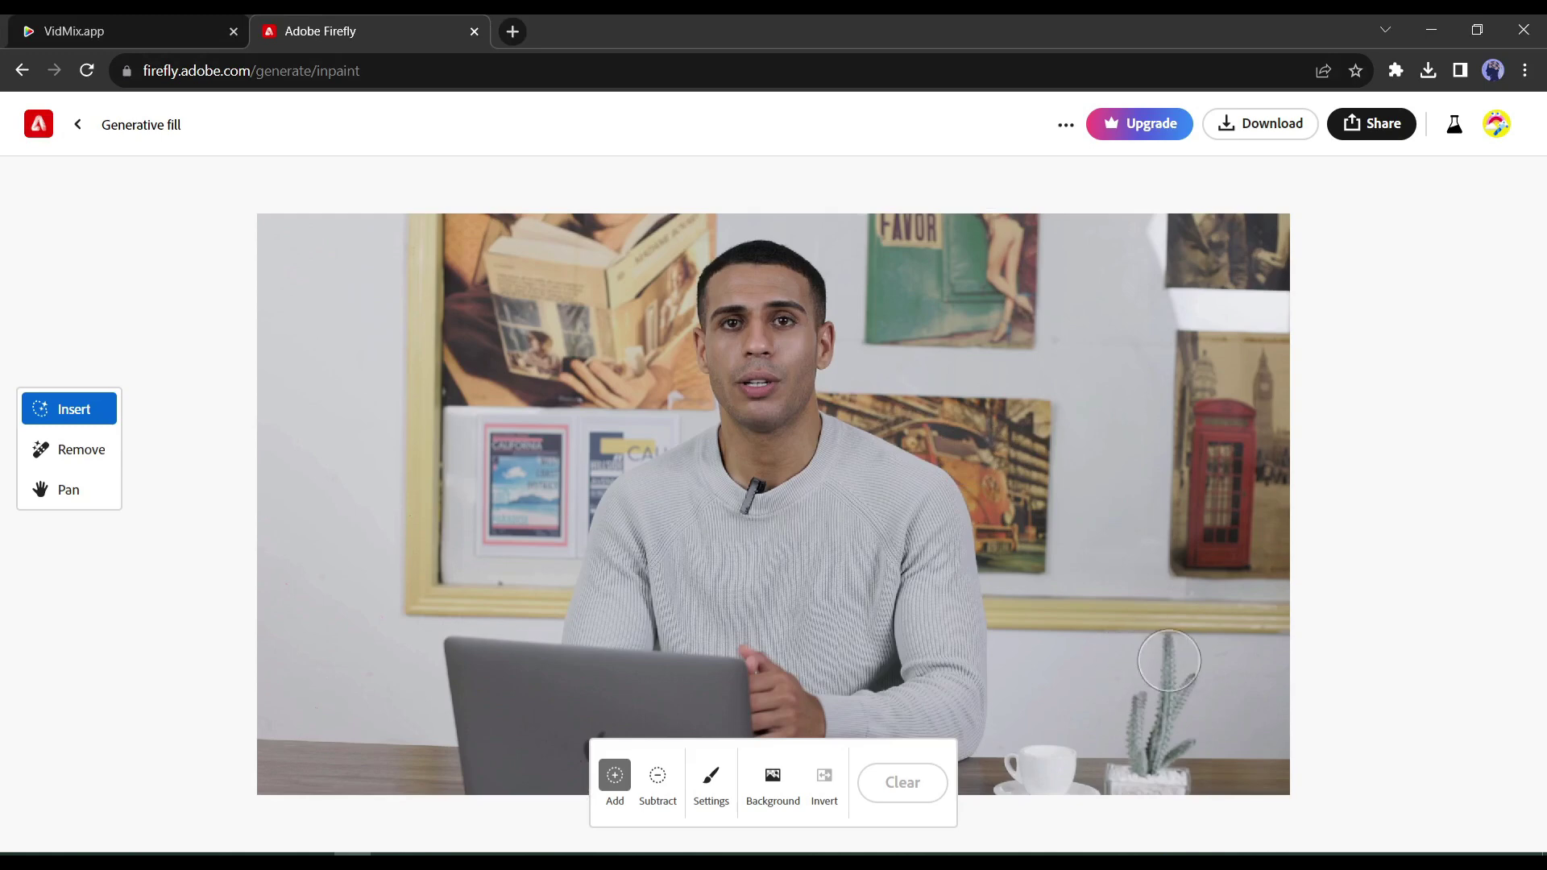
pyautogui.press('r')
pyautogui.moveTo(1174, 647); pyautogui.dragTo(1169, 763)
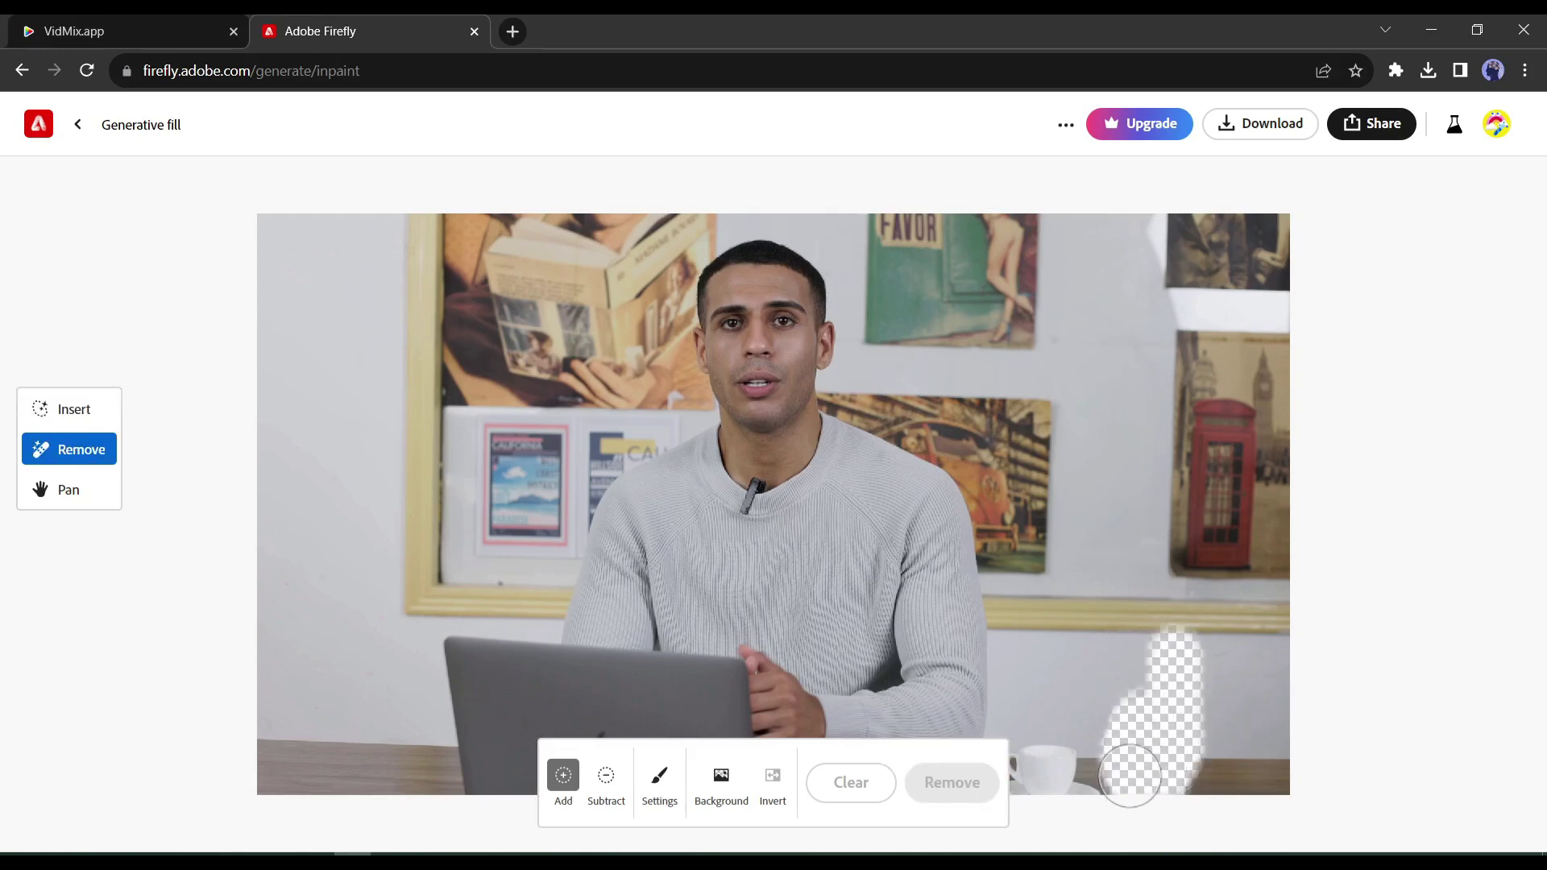
pyautogui.click(951, 783)
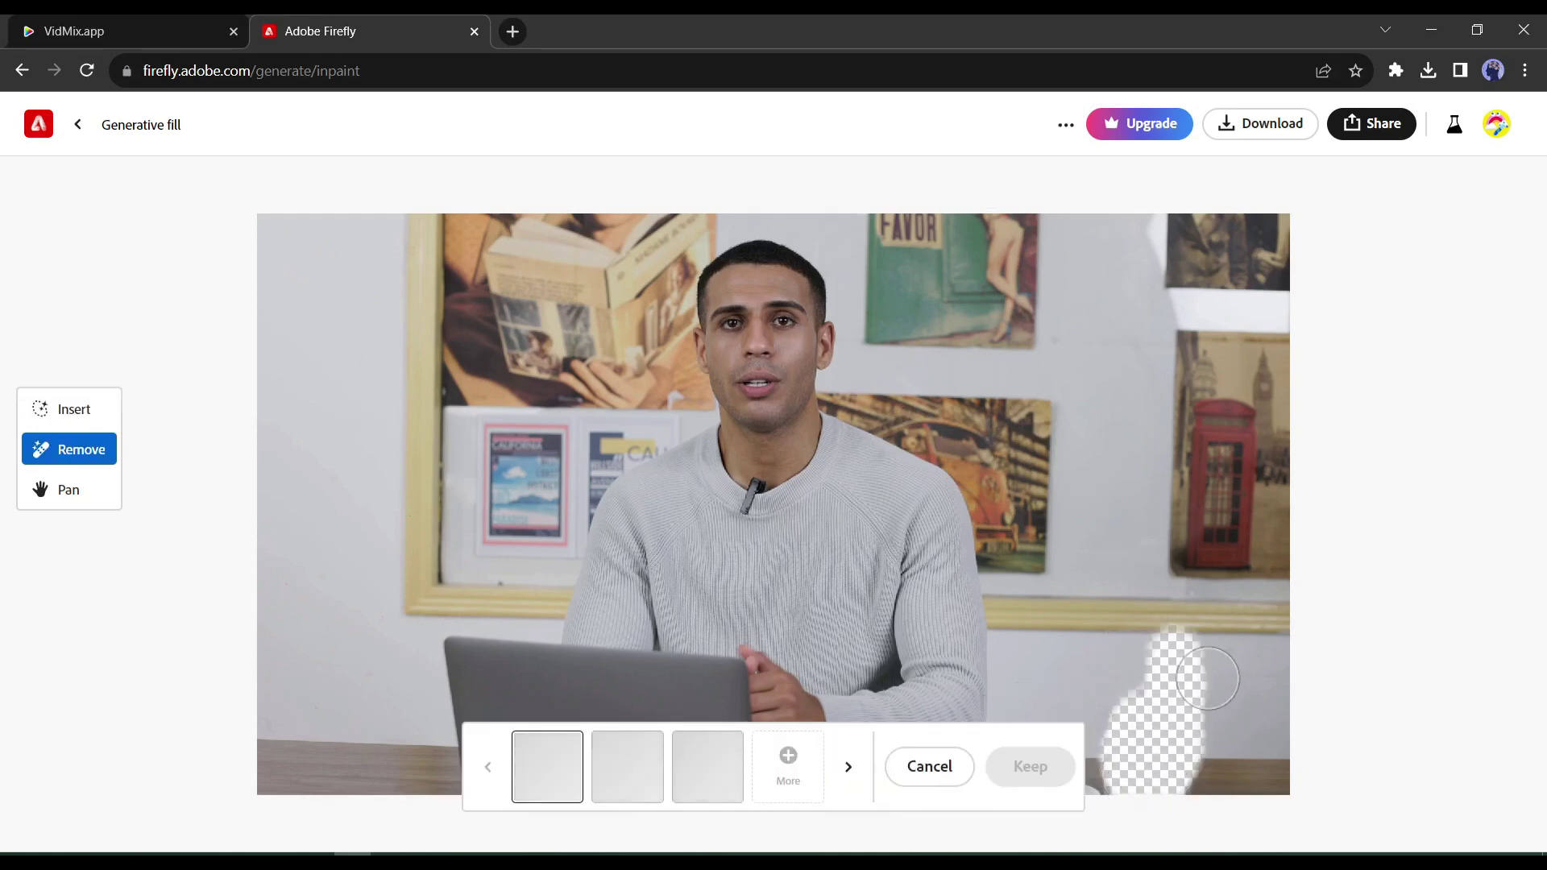
# Compare the three removal variations and keep the first one.
pyautogui.click(639, 792)
pyautogui.click(732, 788)
pyautogui.click(536, 789)
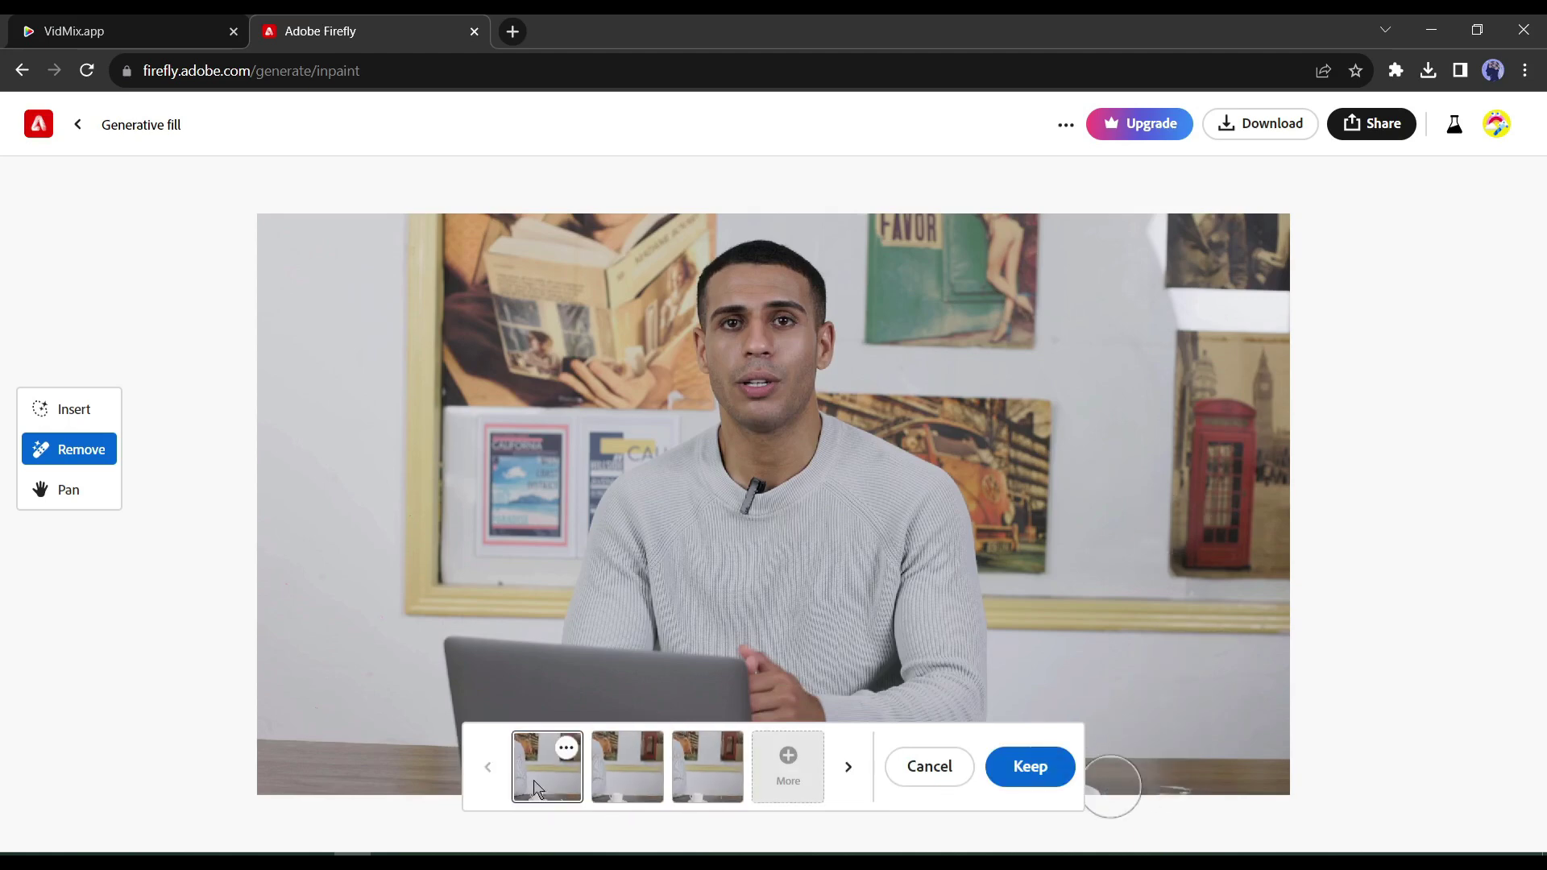
pyautogui.click(1030, 767)
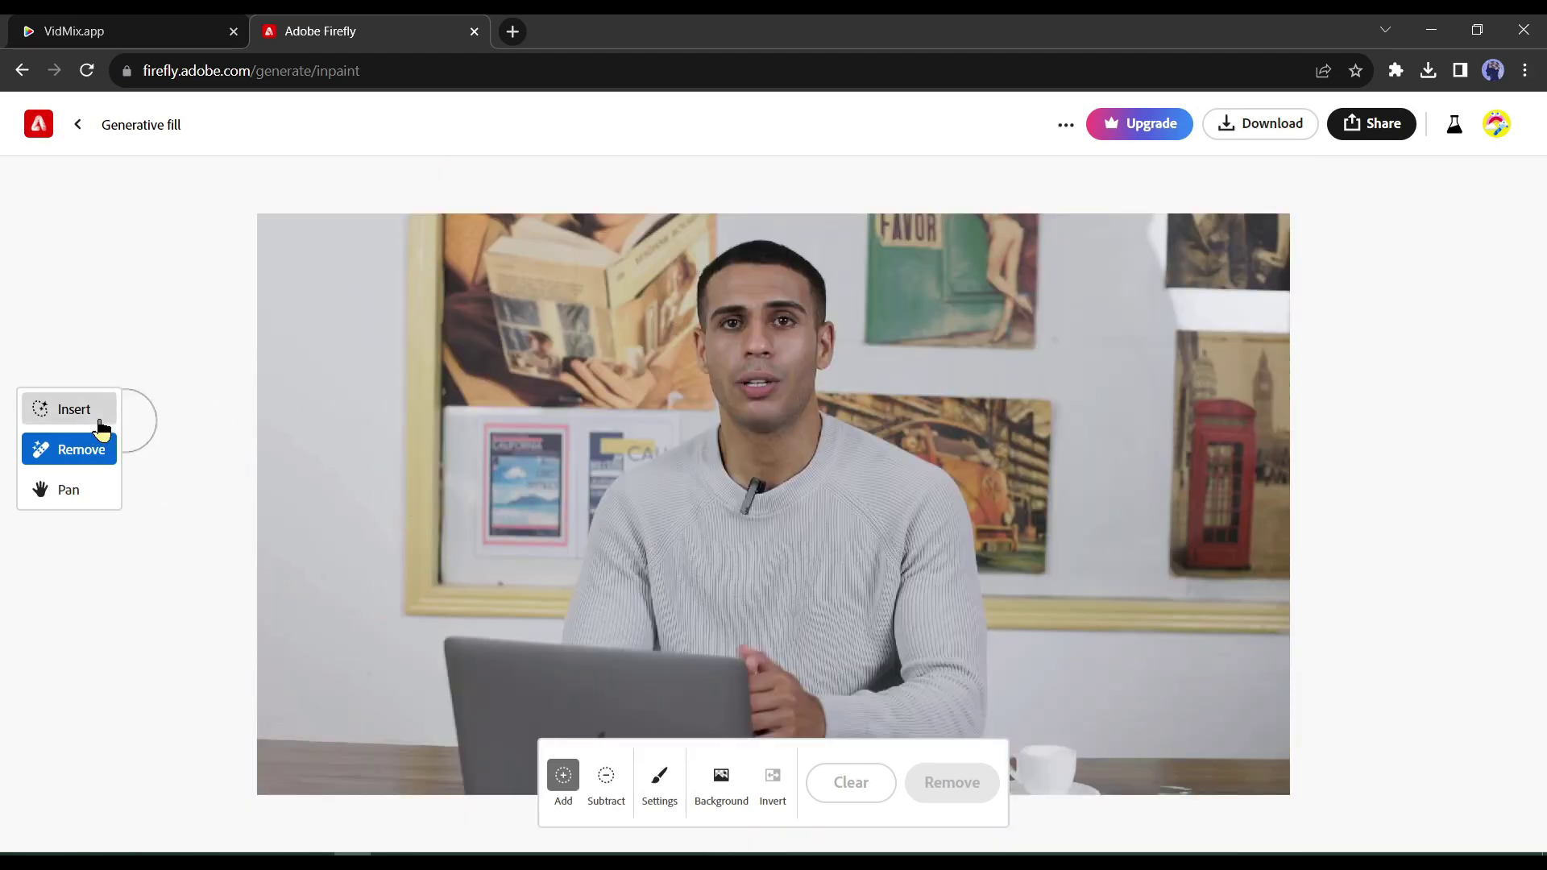
# Mask the lower-left desk corner and generate 'Table Décor' there.
pyautogui.click(75, 410)
pyautogui.moveTo(305, 721); pyautogui.dragTo(354, 647)
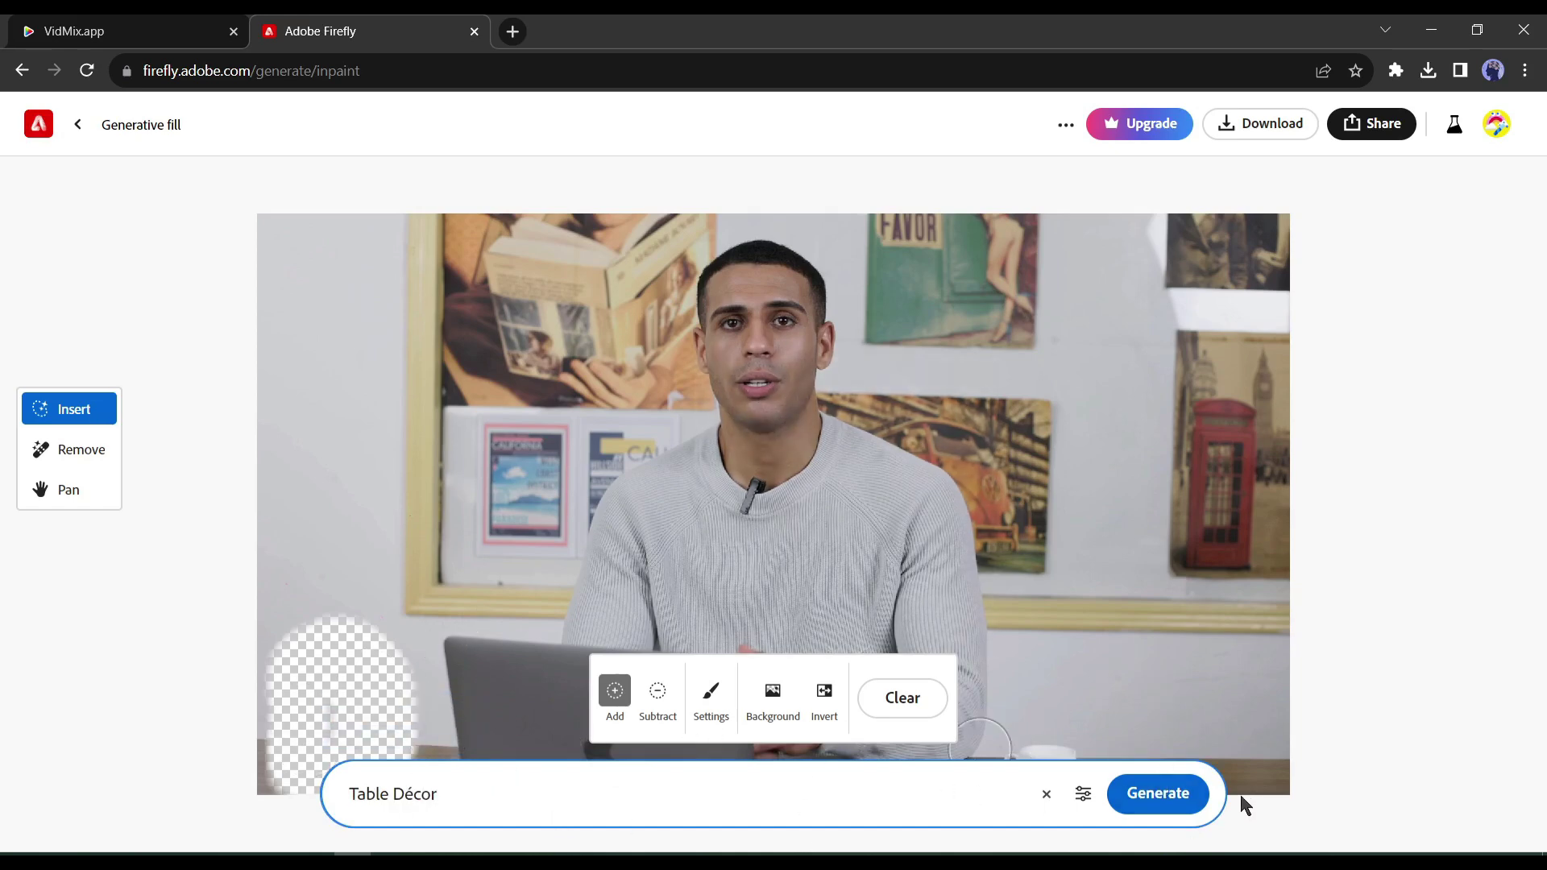
pyautogui.click(1182, 797)
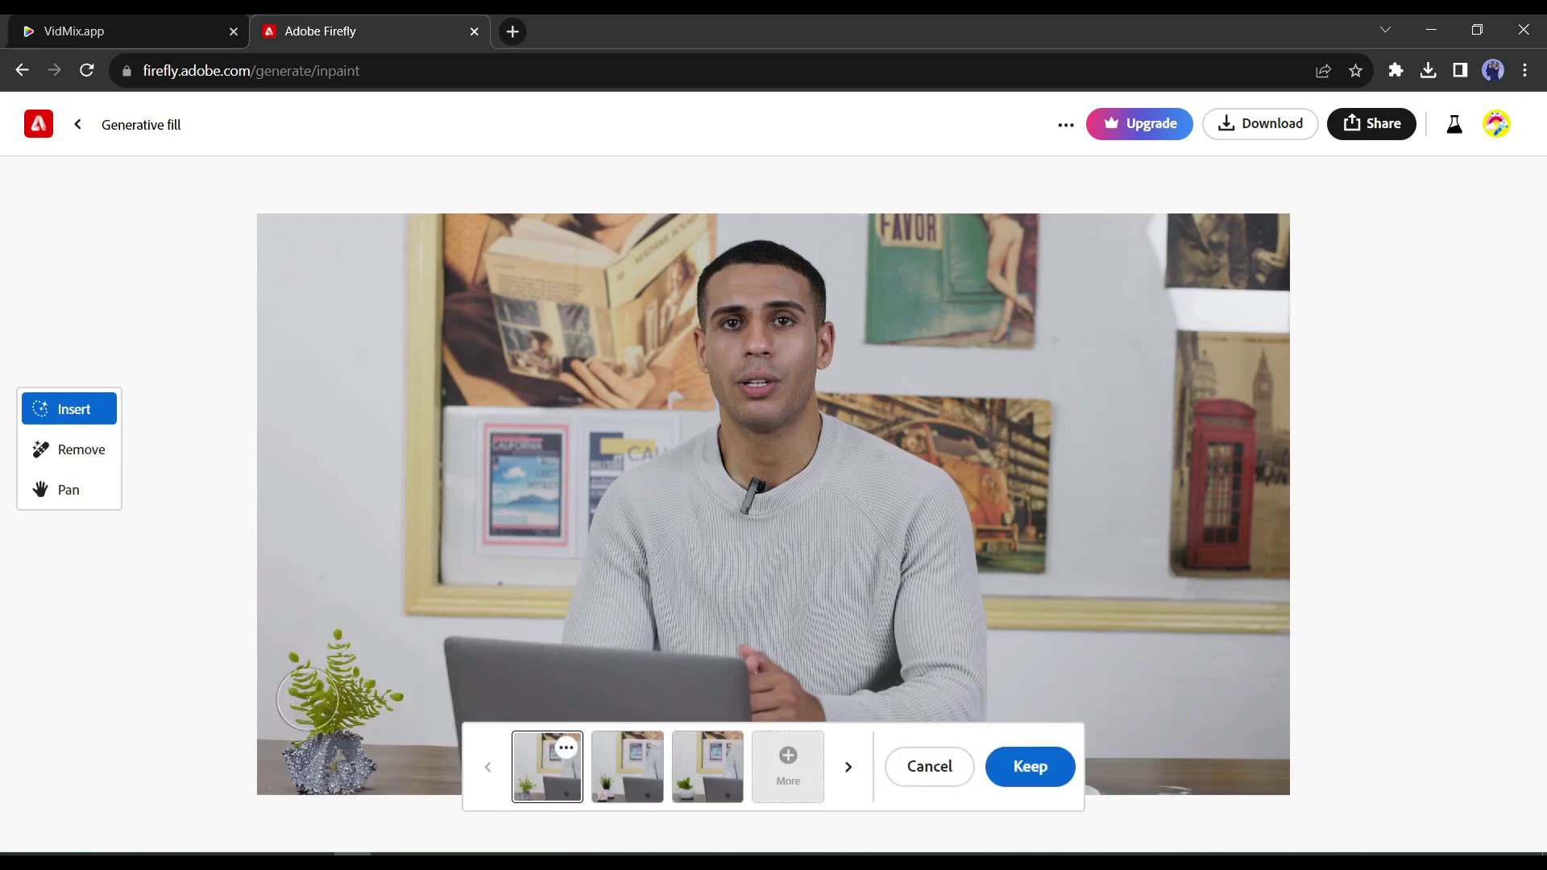
# Compare the generated plants and keep the grass plant with the pink card.
pyautogui.click(644, 793)
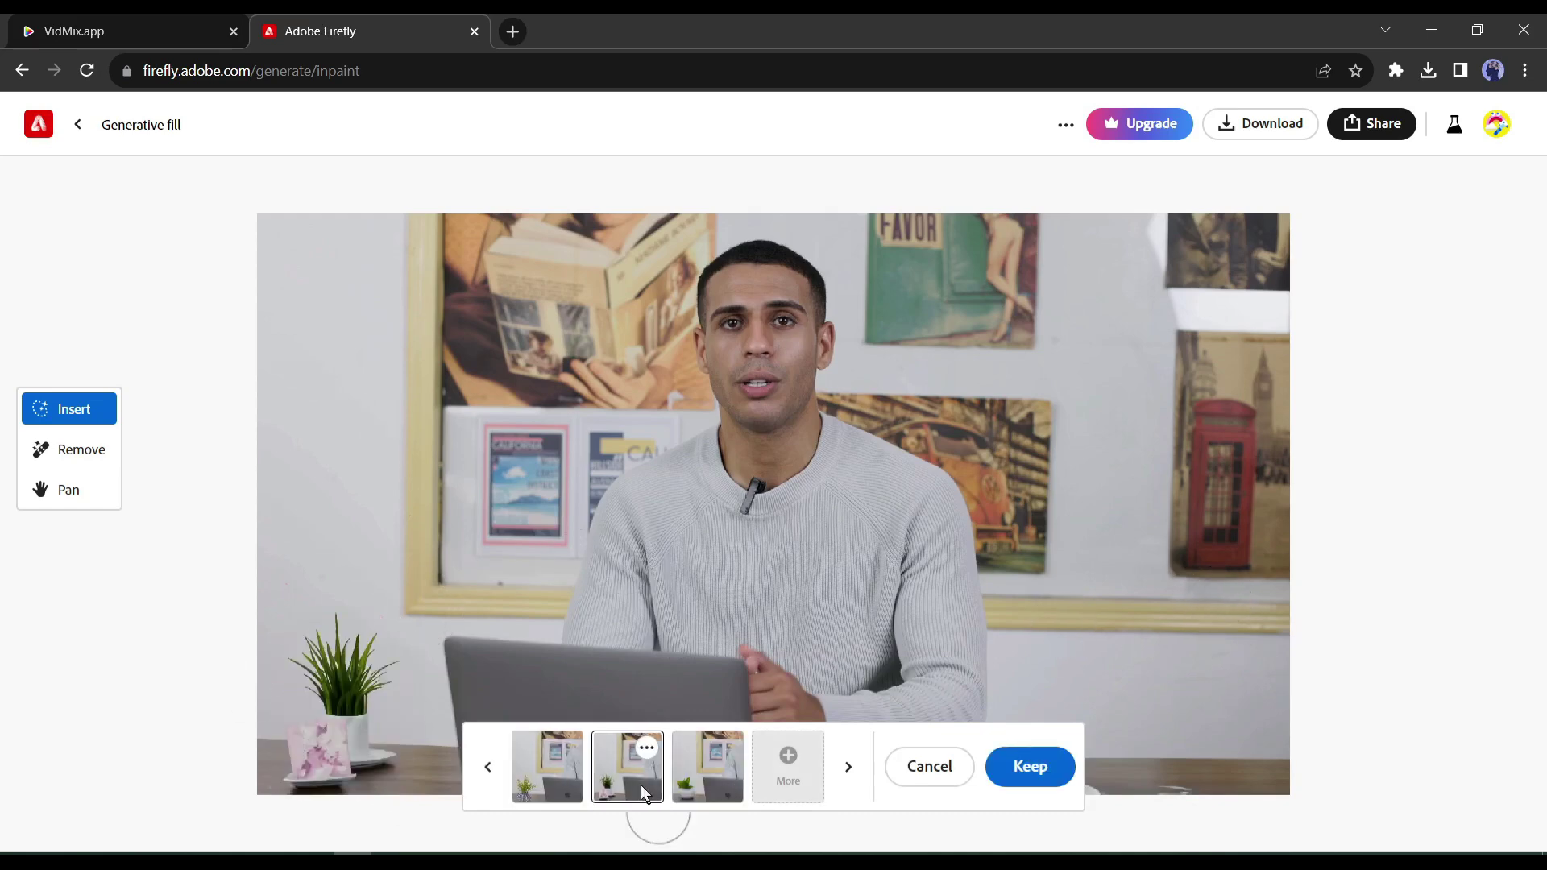
pyautogui.click(720, 800)
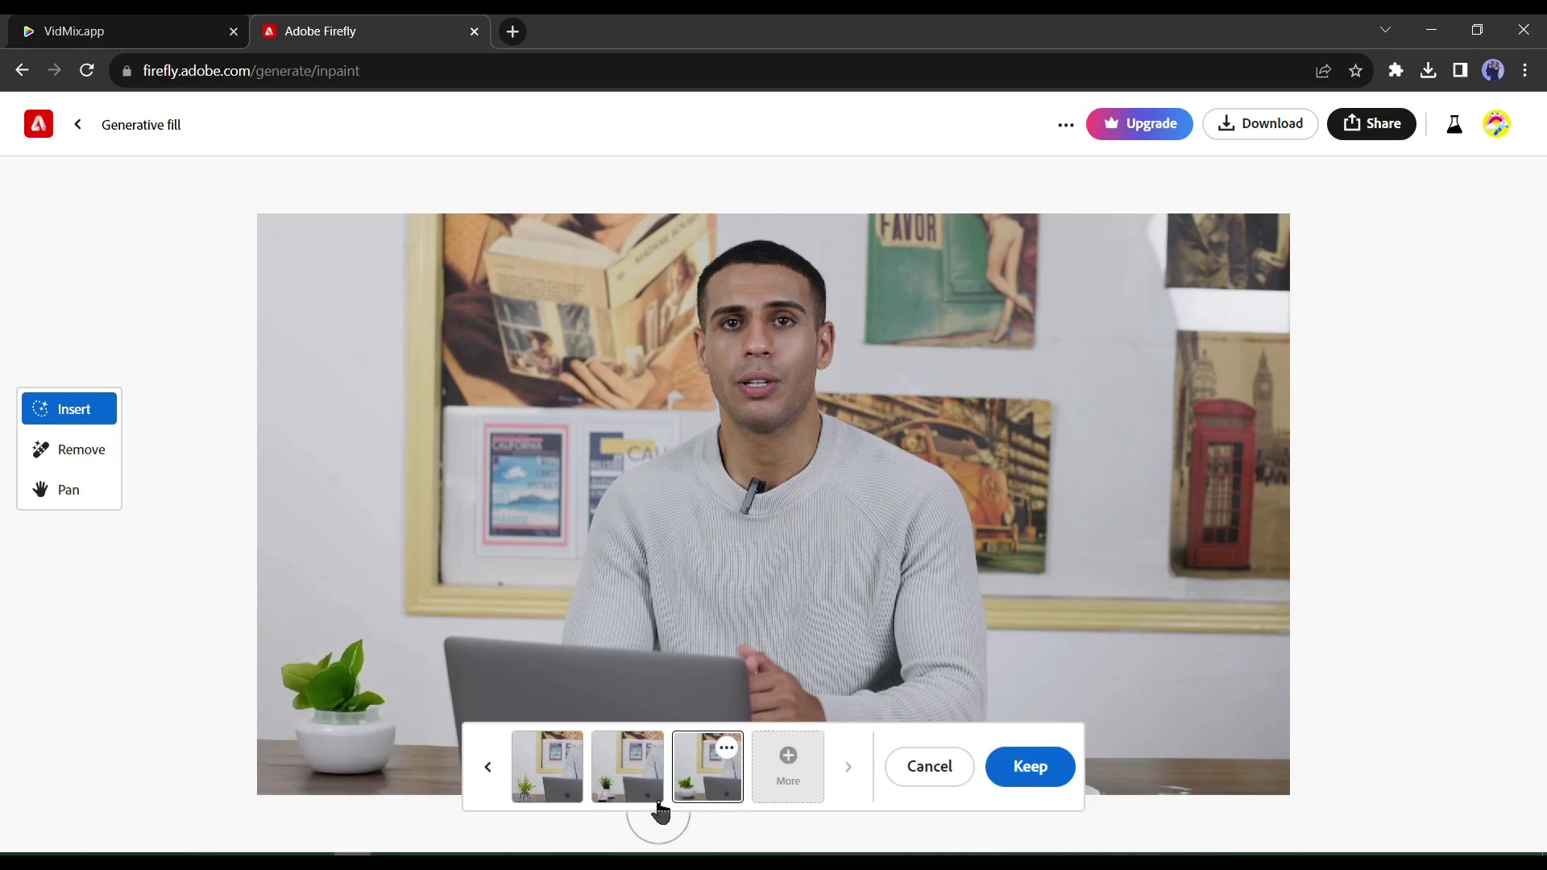
pyautogui.click(643, 782)
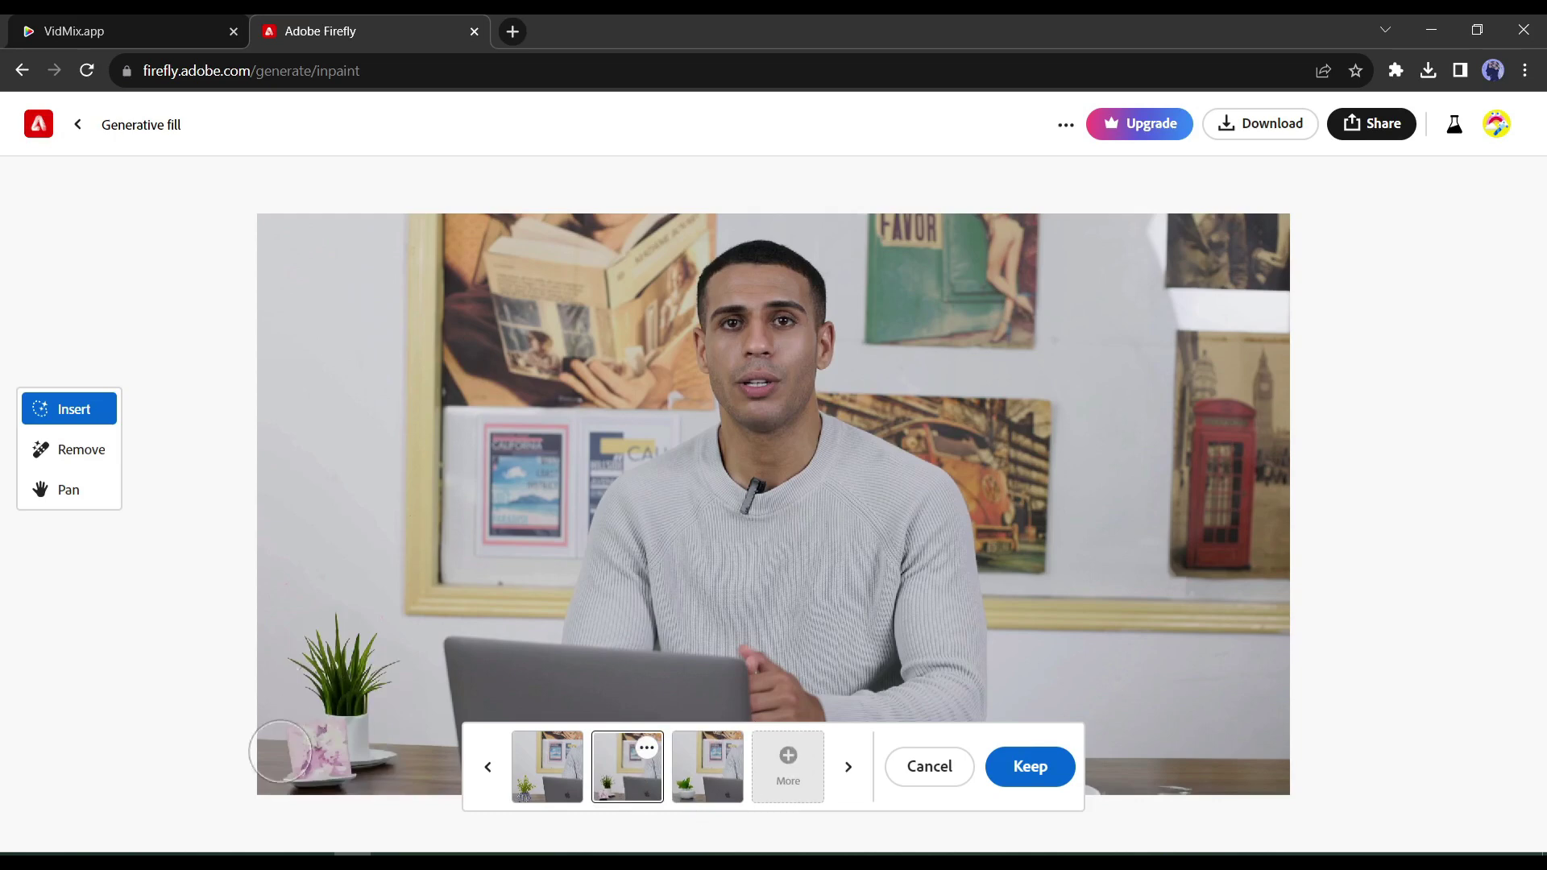
pyautogui.click(1033, 767)
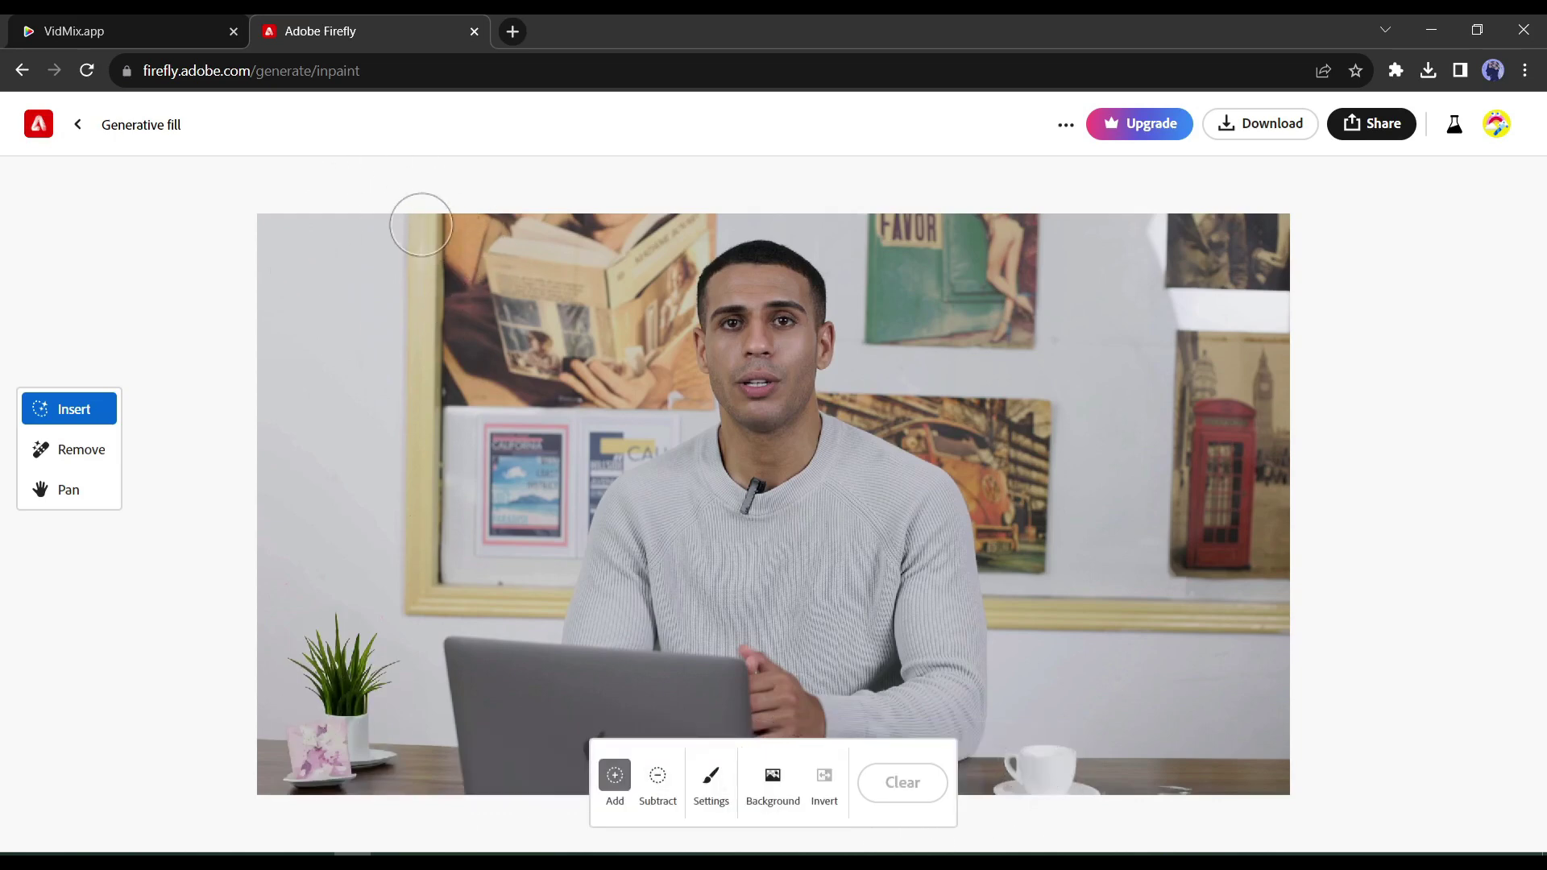
# Generate a 'Wall Painting' fill on the left wall and keep it.
pyautogui.moveTo(421, 227); pyautogui.dragTo(260, 453)
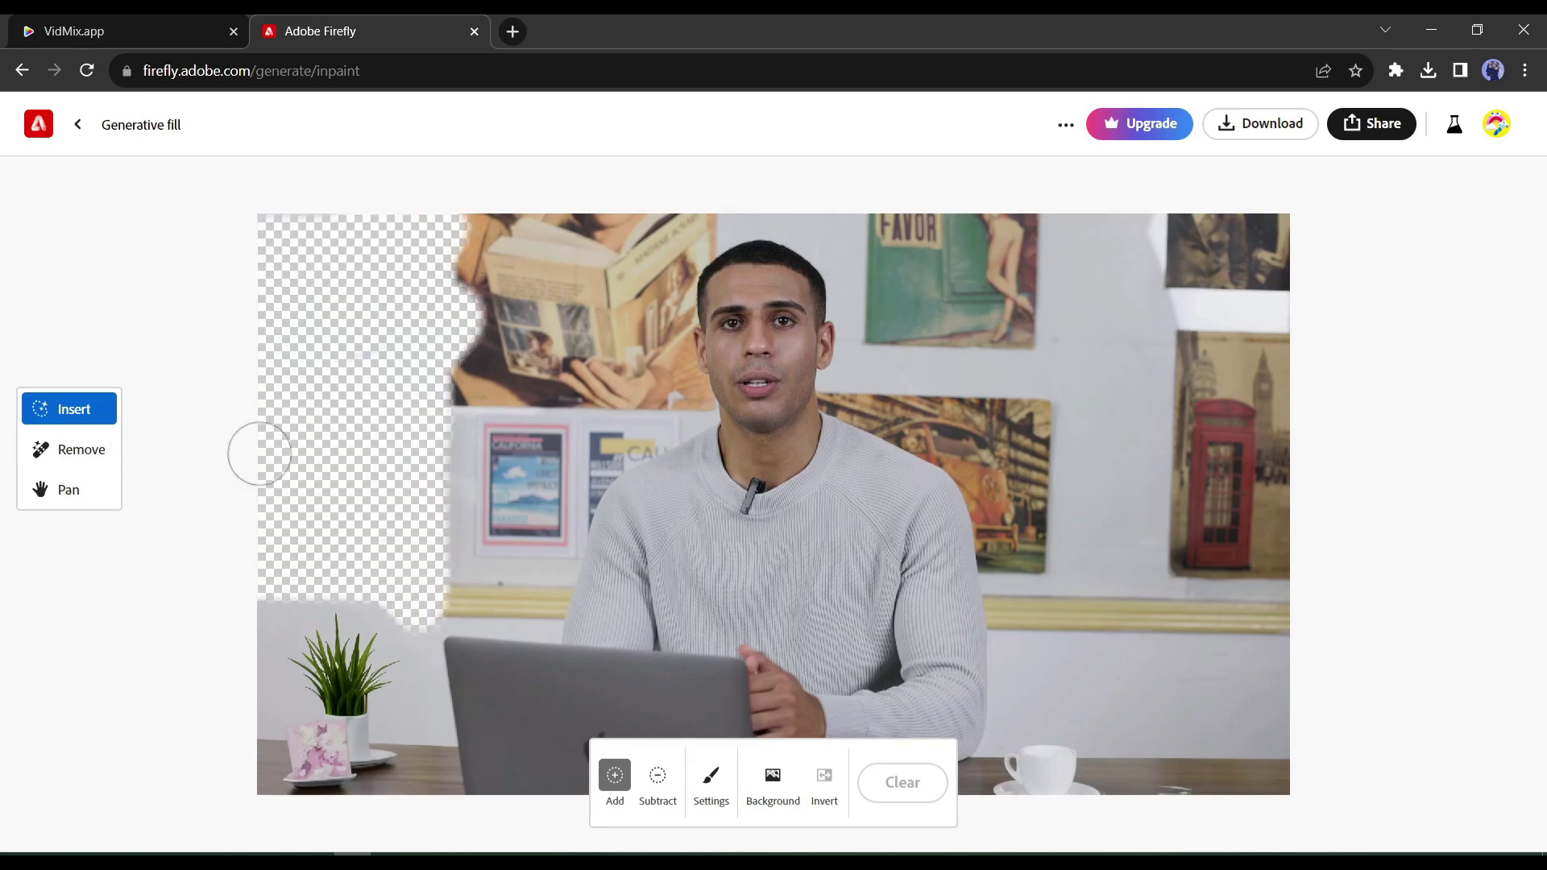
pyautogui.write('Wall Paint')
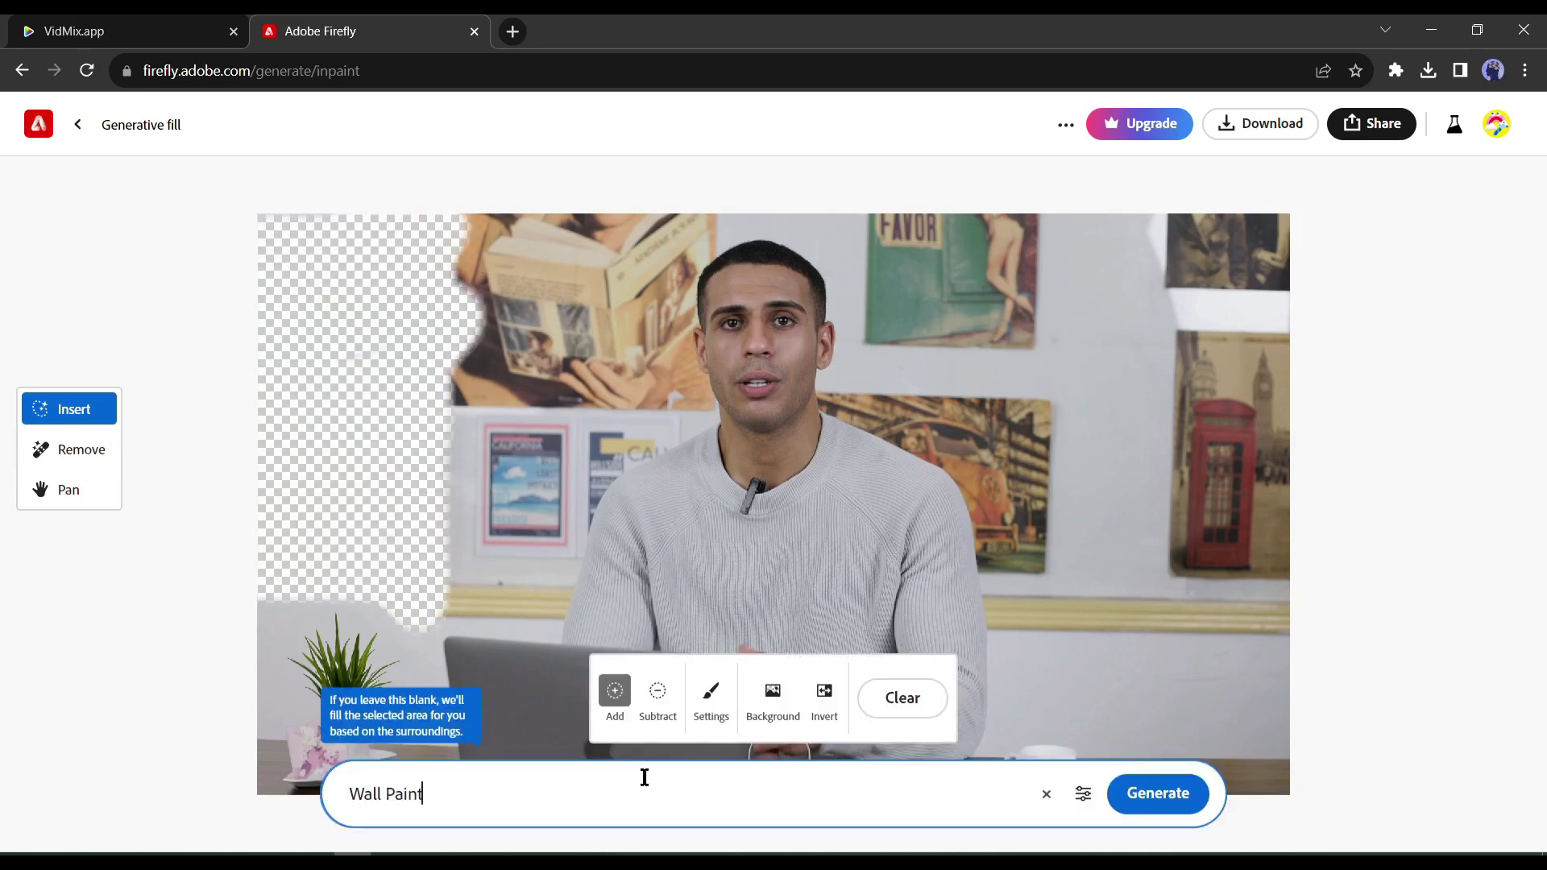
pyautogui.write('ing')
pyautogui.click(1157, 793)
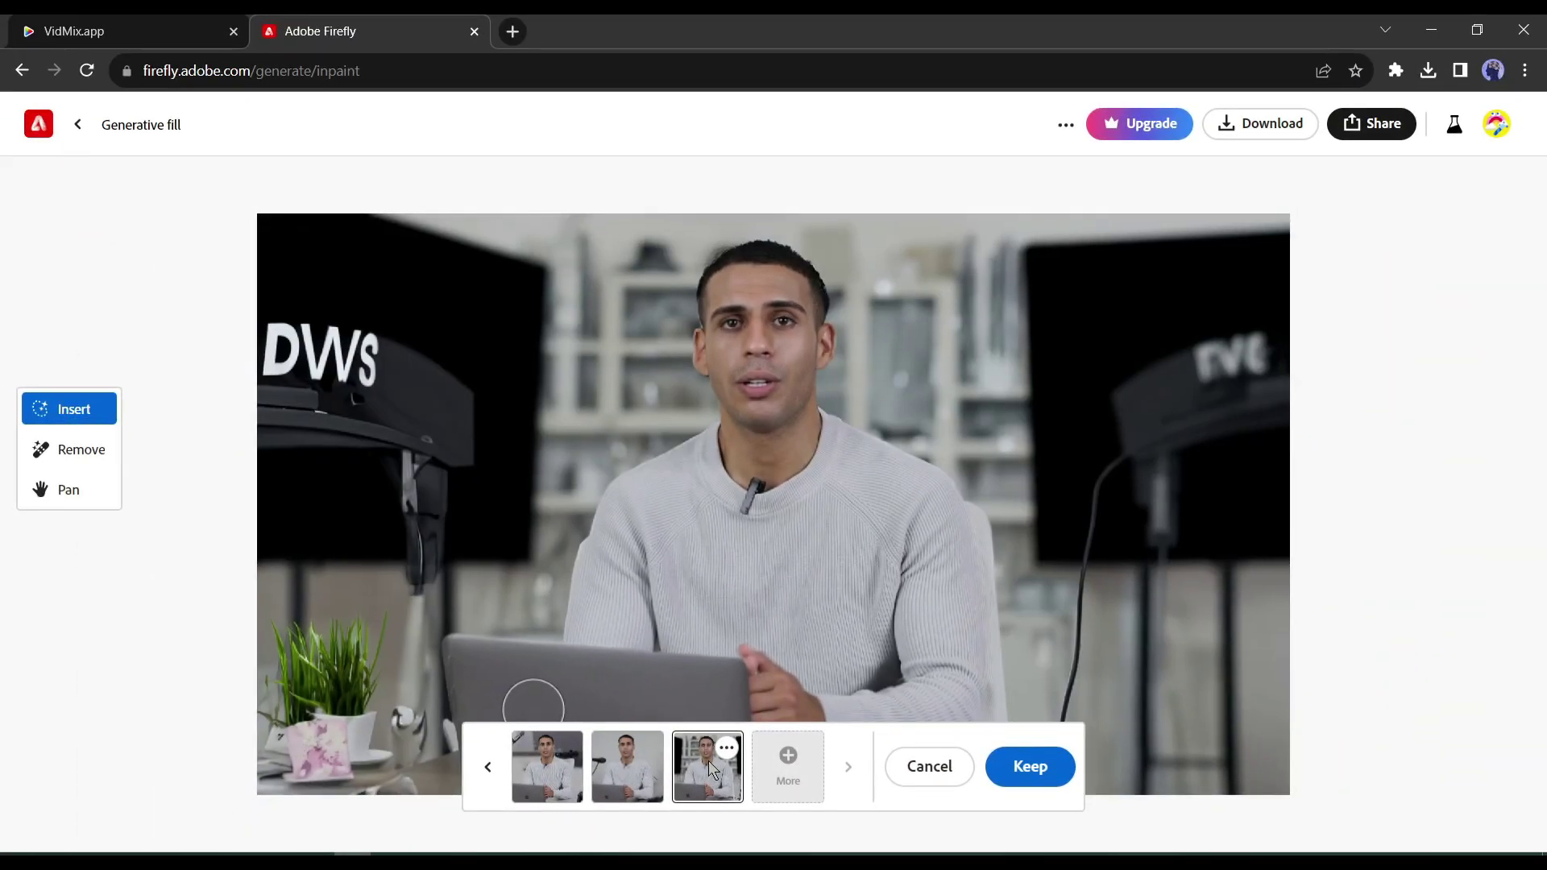
pyautogui.click(487, 767)
# Add 'Wall decor' to the right wall and keep a black desk lamp on the right.
pyautogui.moveTo(1053, 226); pyautogui.dragTo(1209, 466)
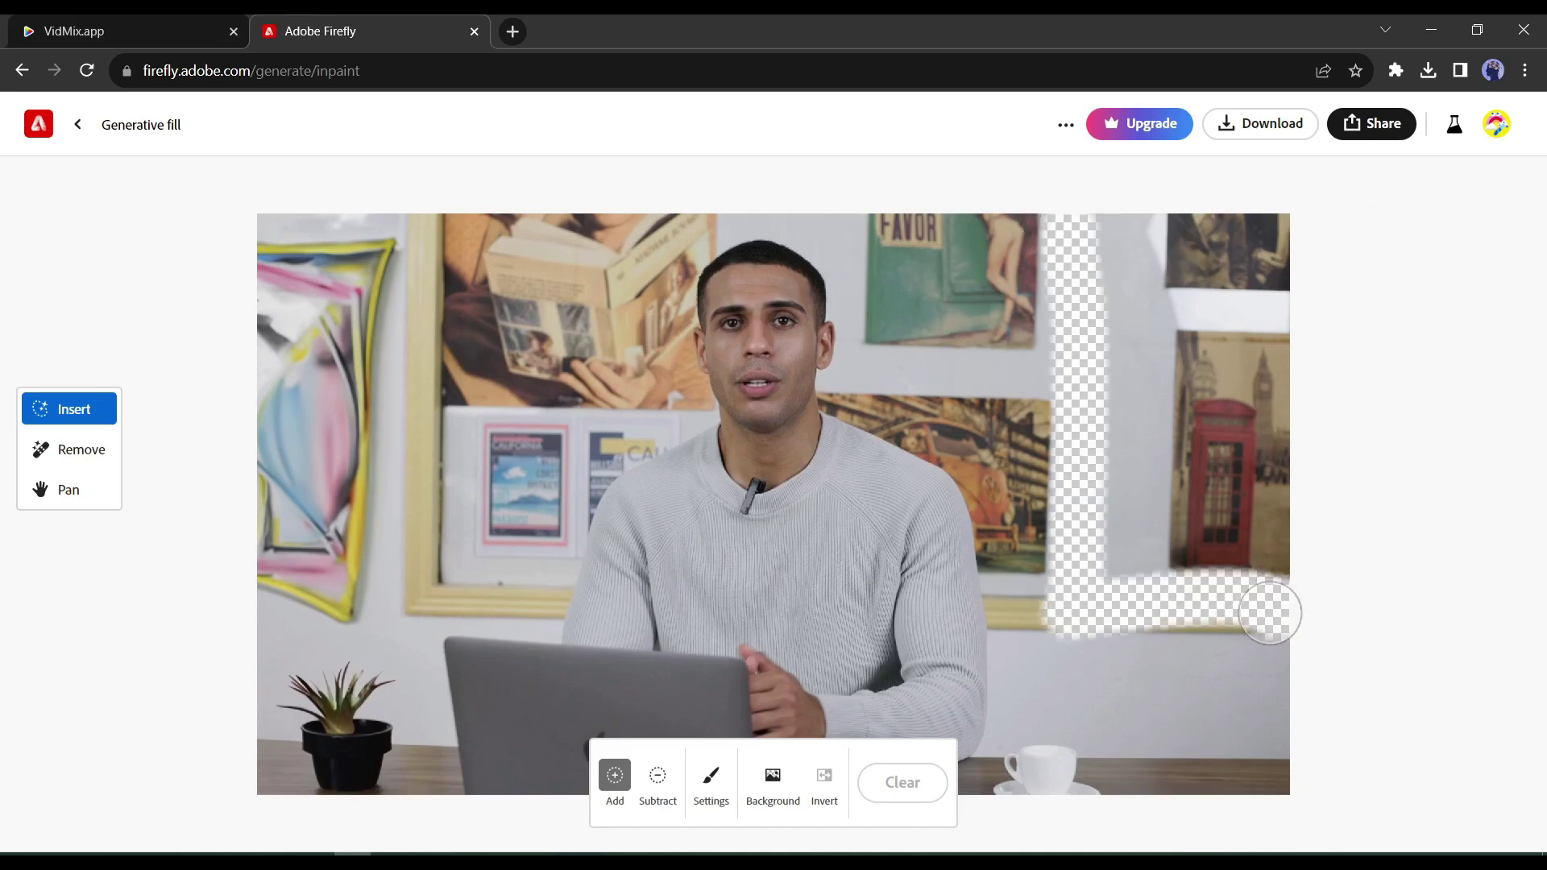
pyautogui.write('Wall decor')
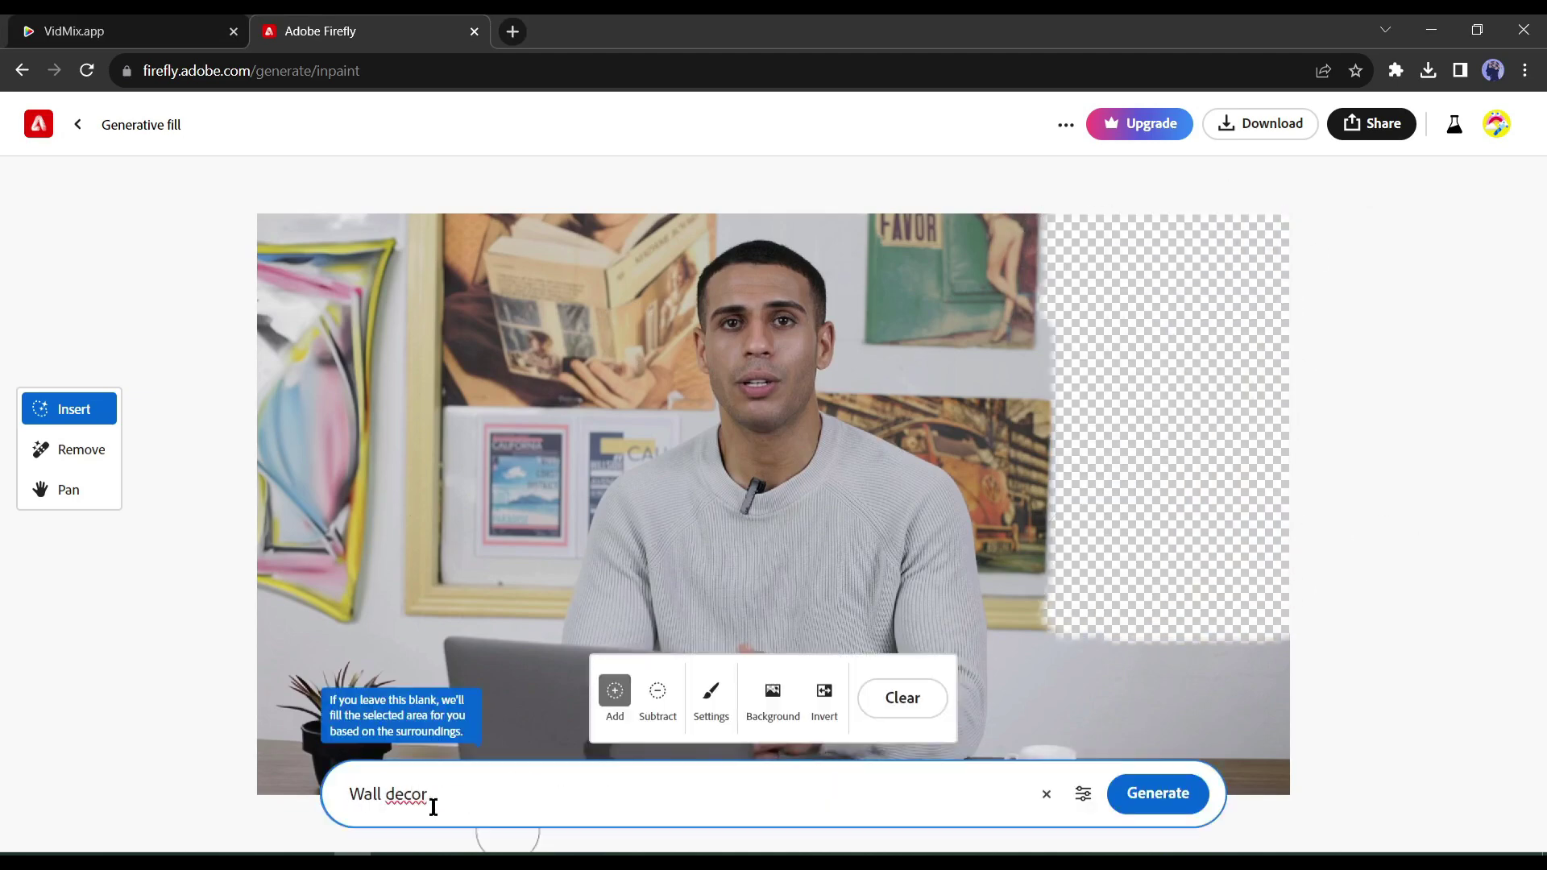
pyautogui.press('Return')
pyautogui.click(627, 767)
pyautogui.click(1030, 767)
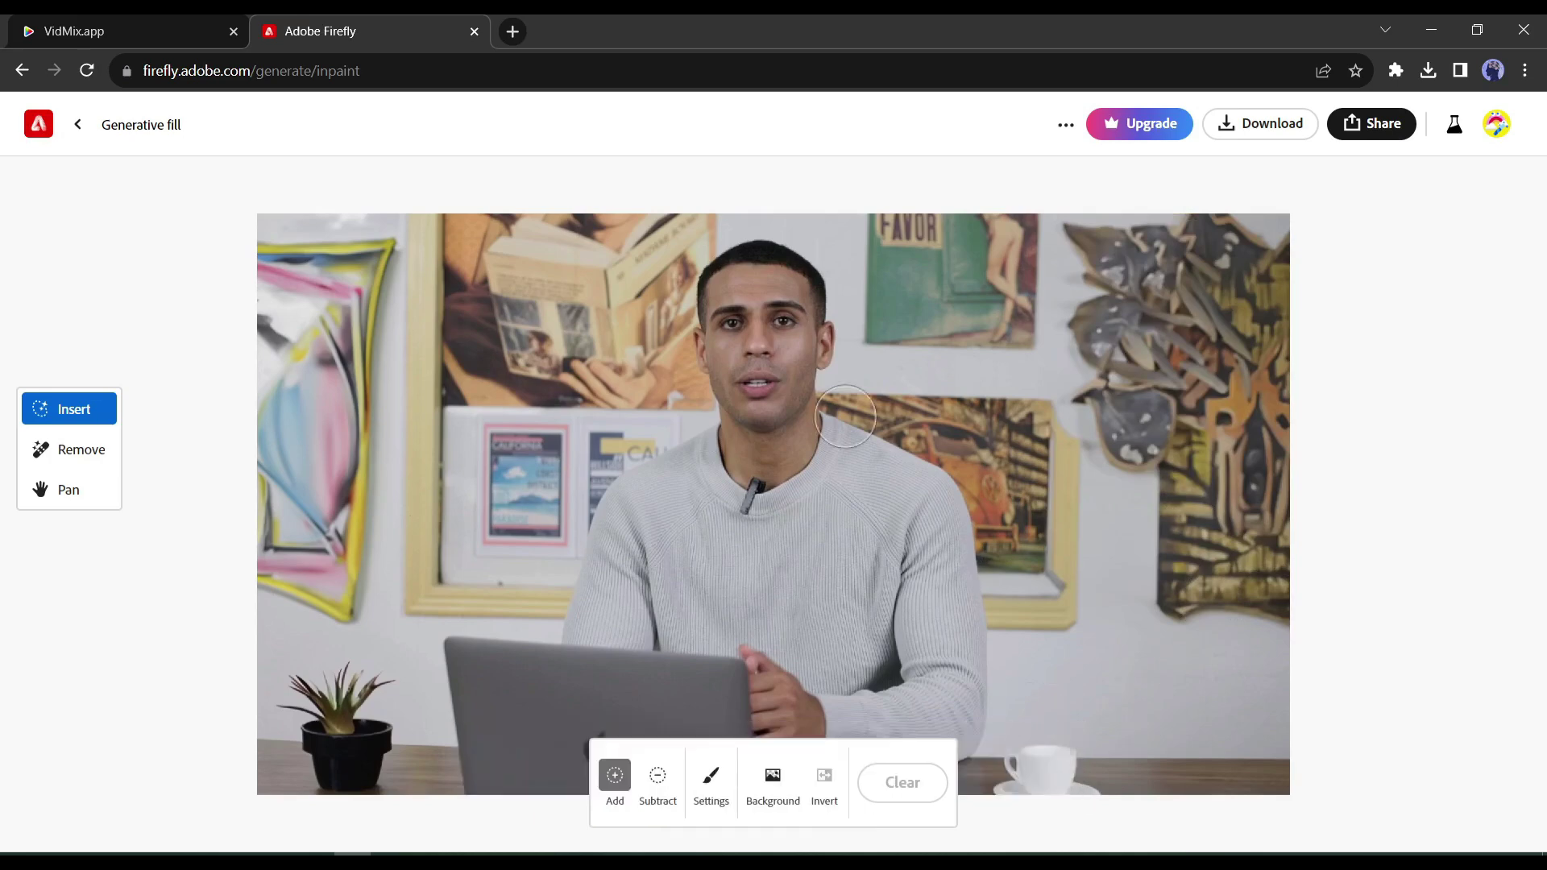
pyautogui.click(532, 784)
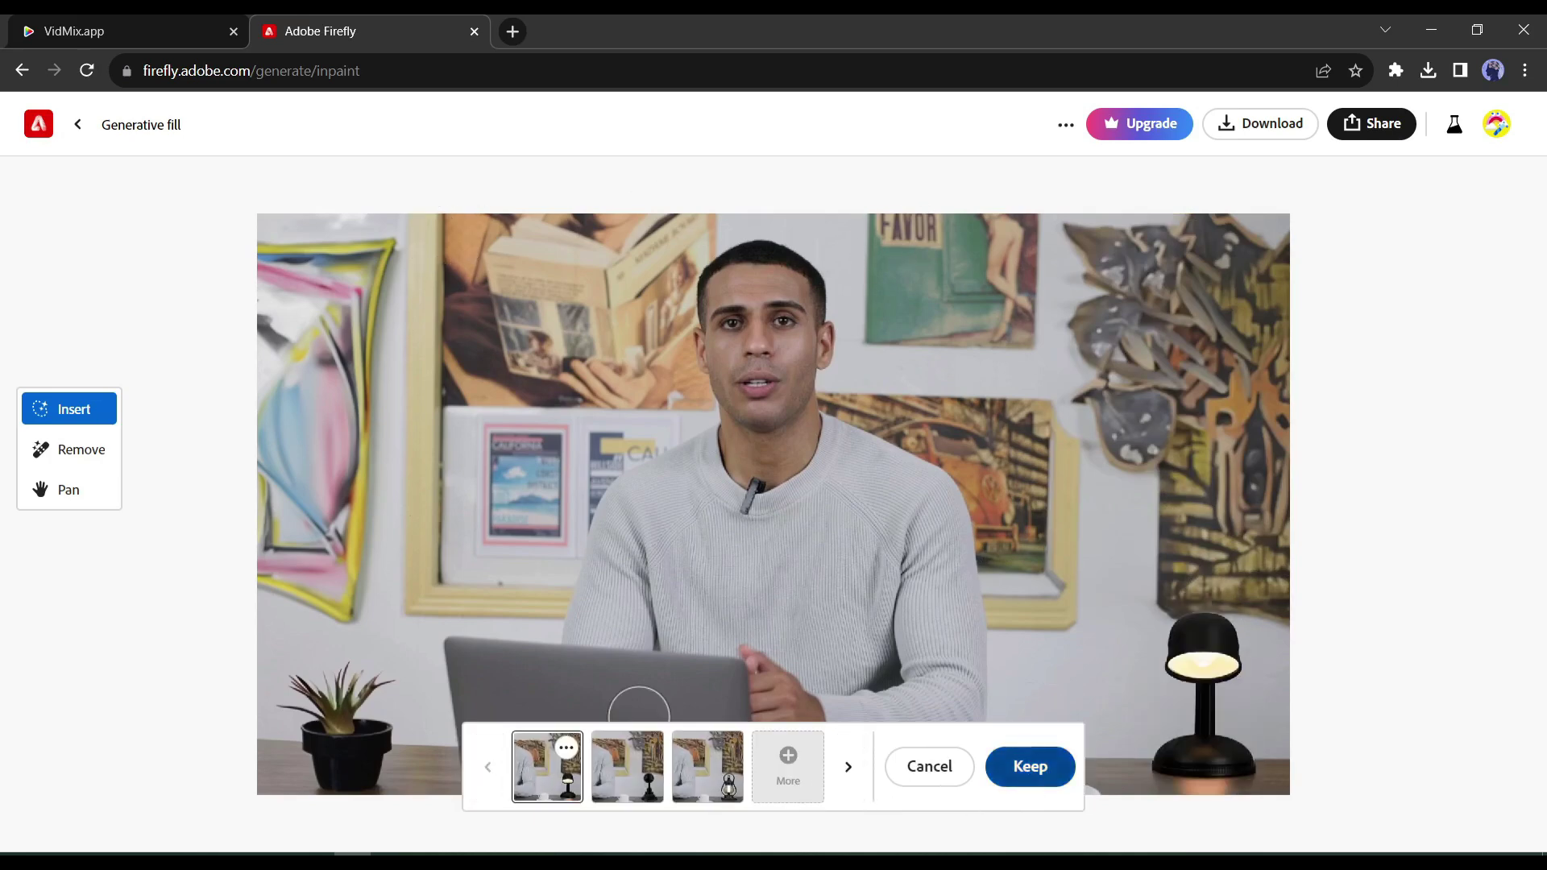
pyautogui.click(1030, 767)
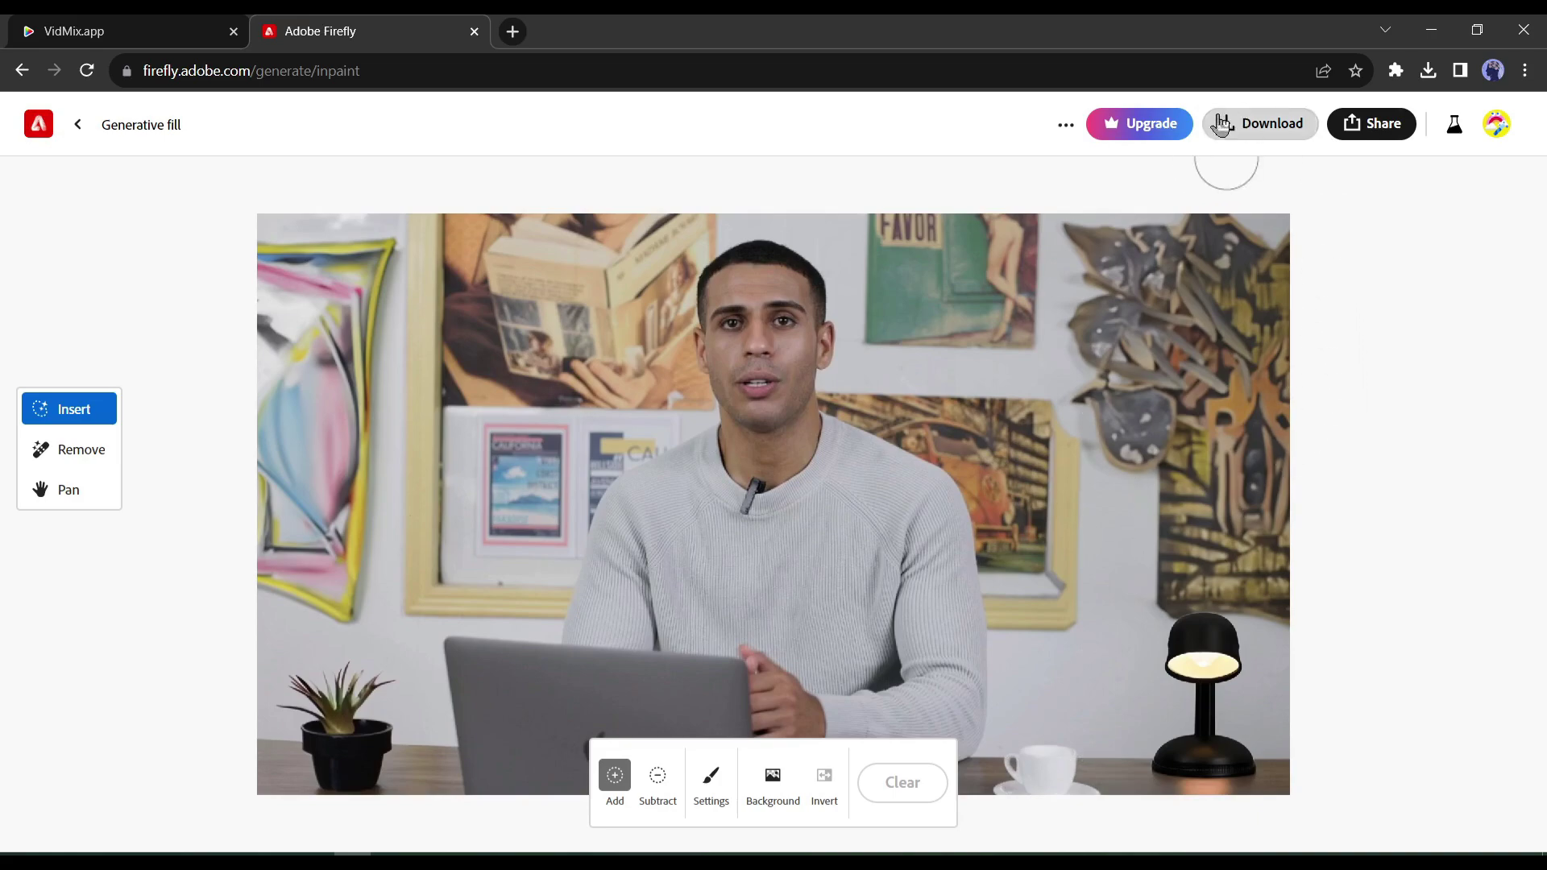
# Download the edited Firefly image and view it in Photos, leaving full screen.
pyautogui.click(969, 728)
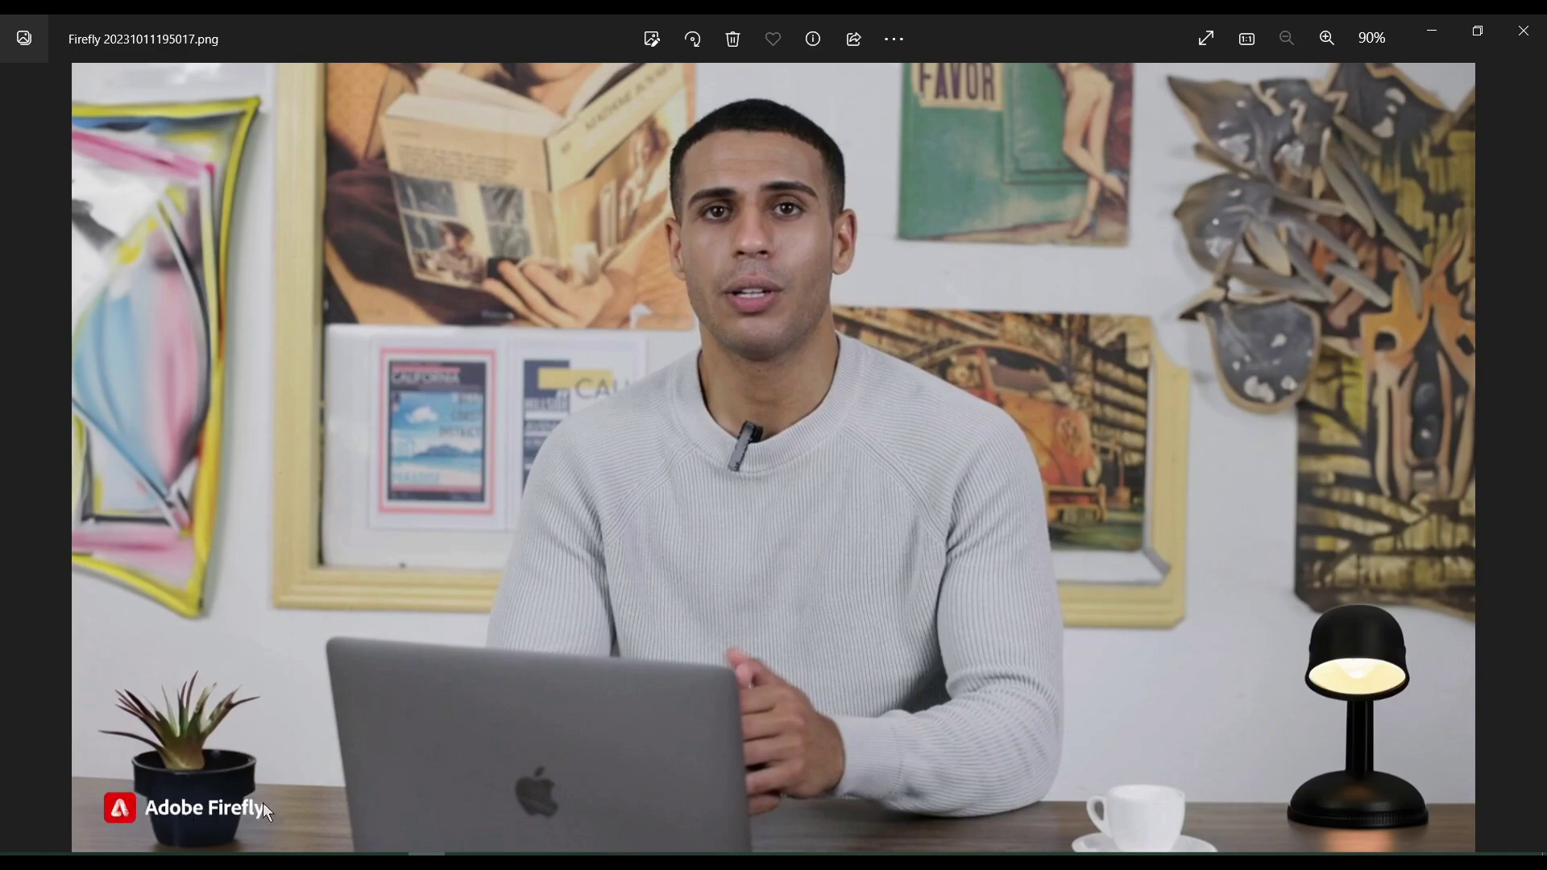
pyautogui.click(1477, 31)
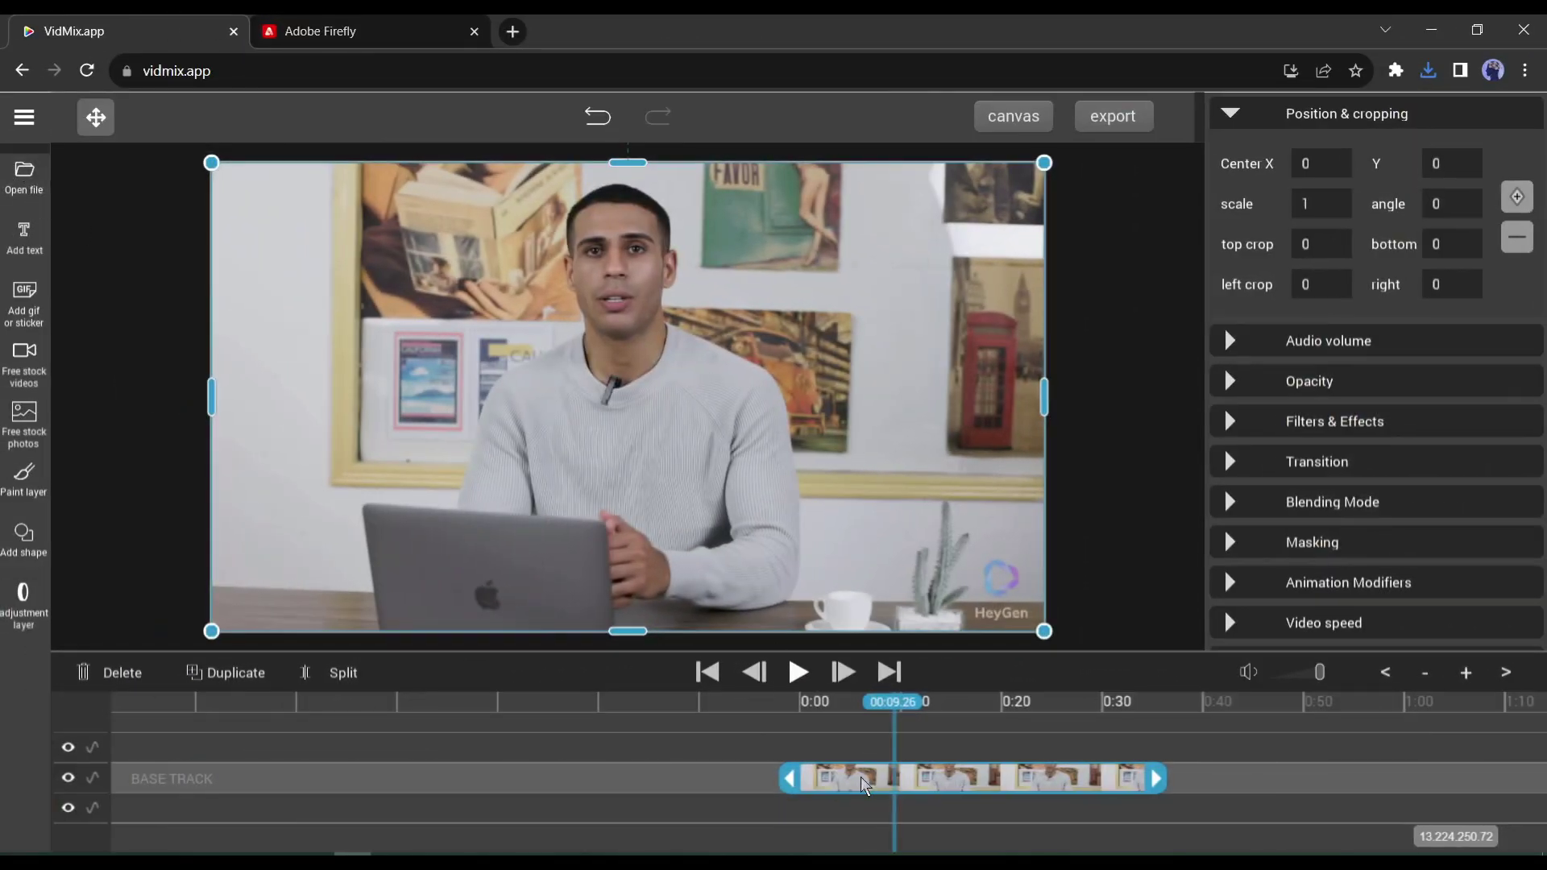
# Import the Firefly PNG as an overlay clip from 0:00, stretched to the video's end.
pyautogui.click(862, 744)
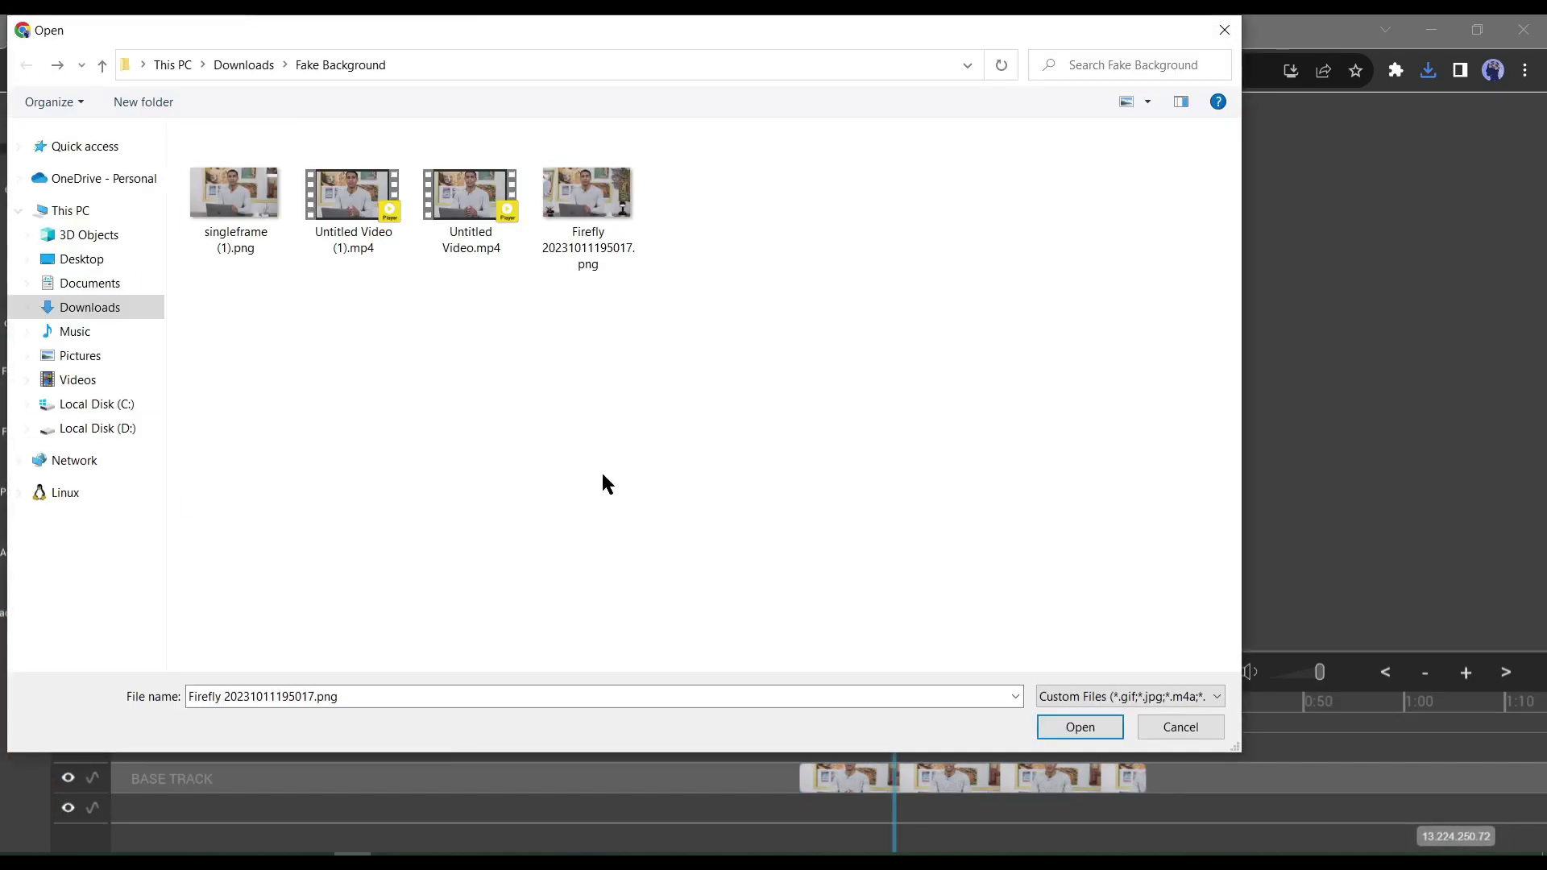
pyautogui.click(585, 212)
pyautogui.doubleClick(585, 208)
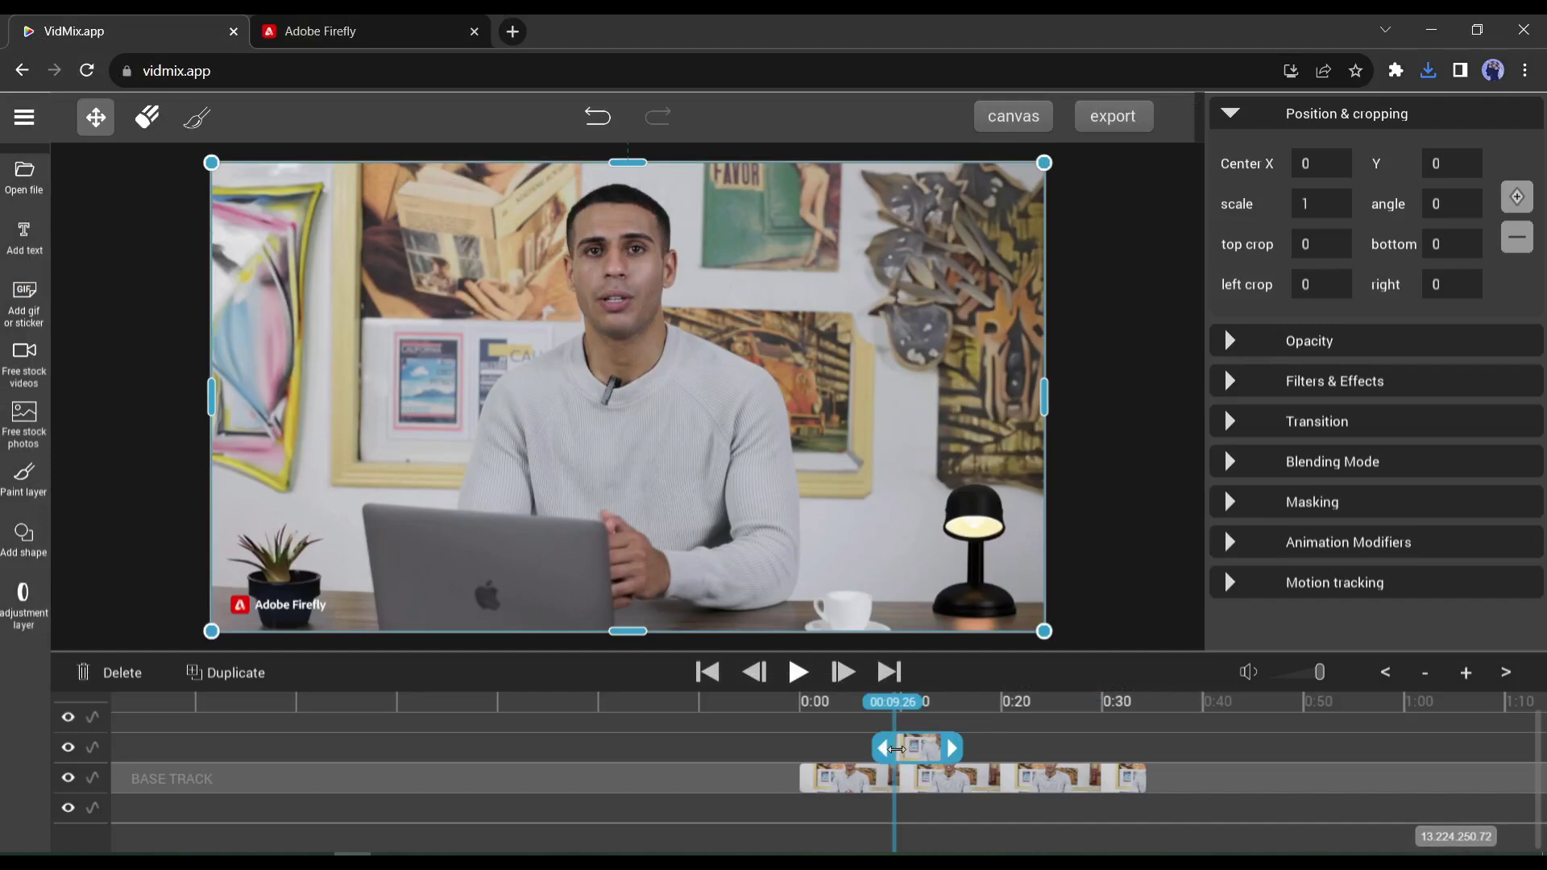
pyautogui.moveTo(895, 748)
pyautogui.mouseDown()
pyautogui.moveTo(826, 755)
pyautogui.moveTo(1156, 749)
pyautogui.mouseUp()
pyautogui.click(830, 713)
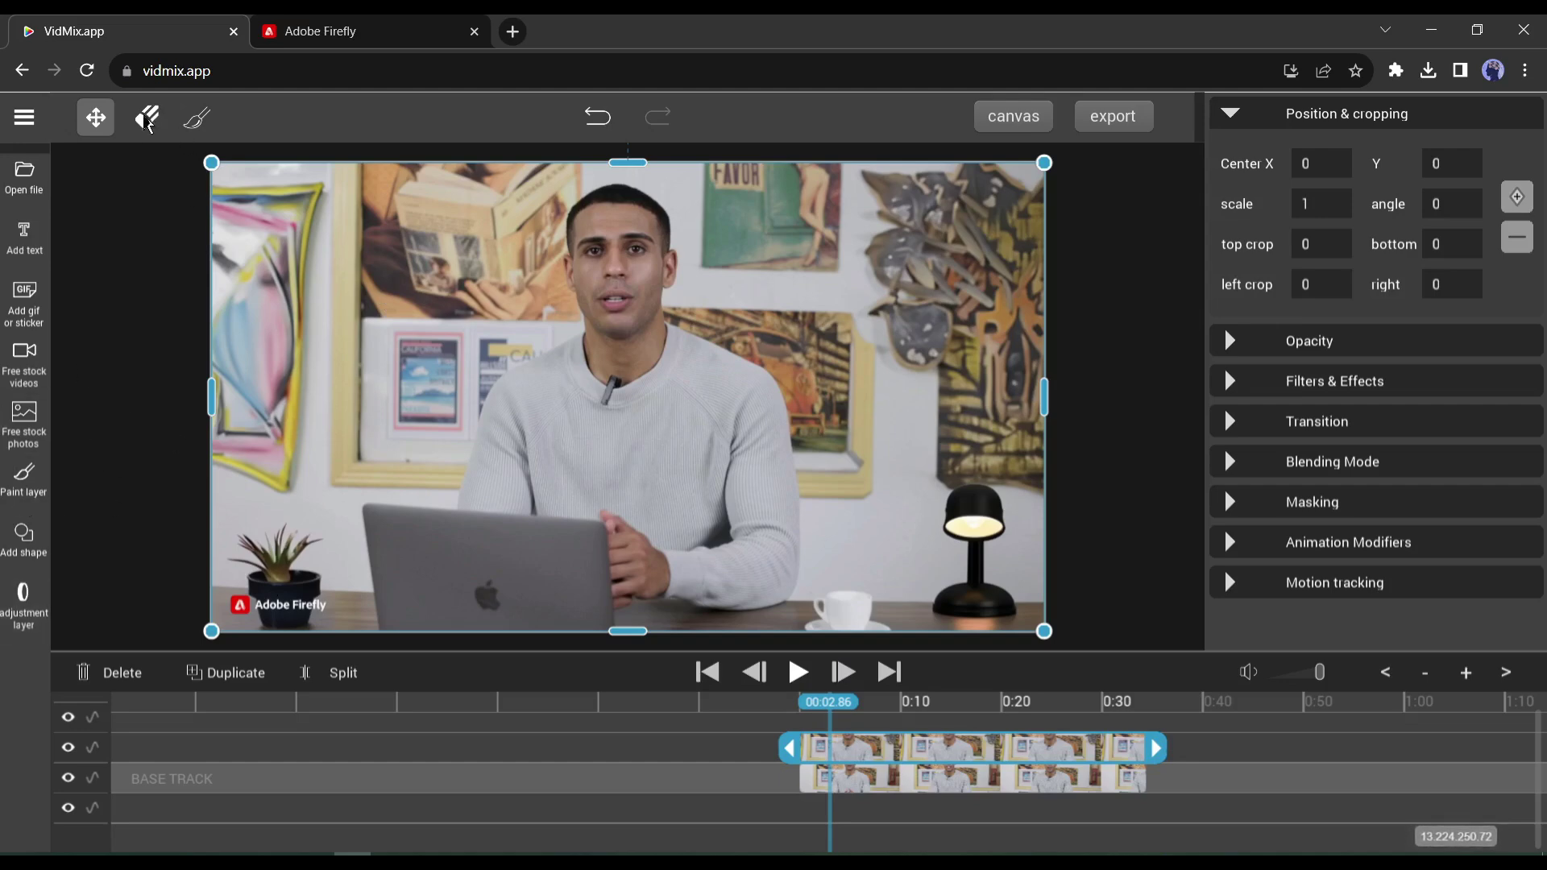
# Erase the watermark, plant pot and the presenter's hands and arm from the overlay.
pyautogui.click(146, 116)
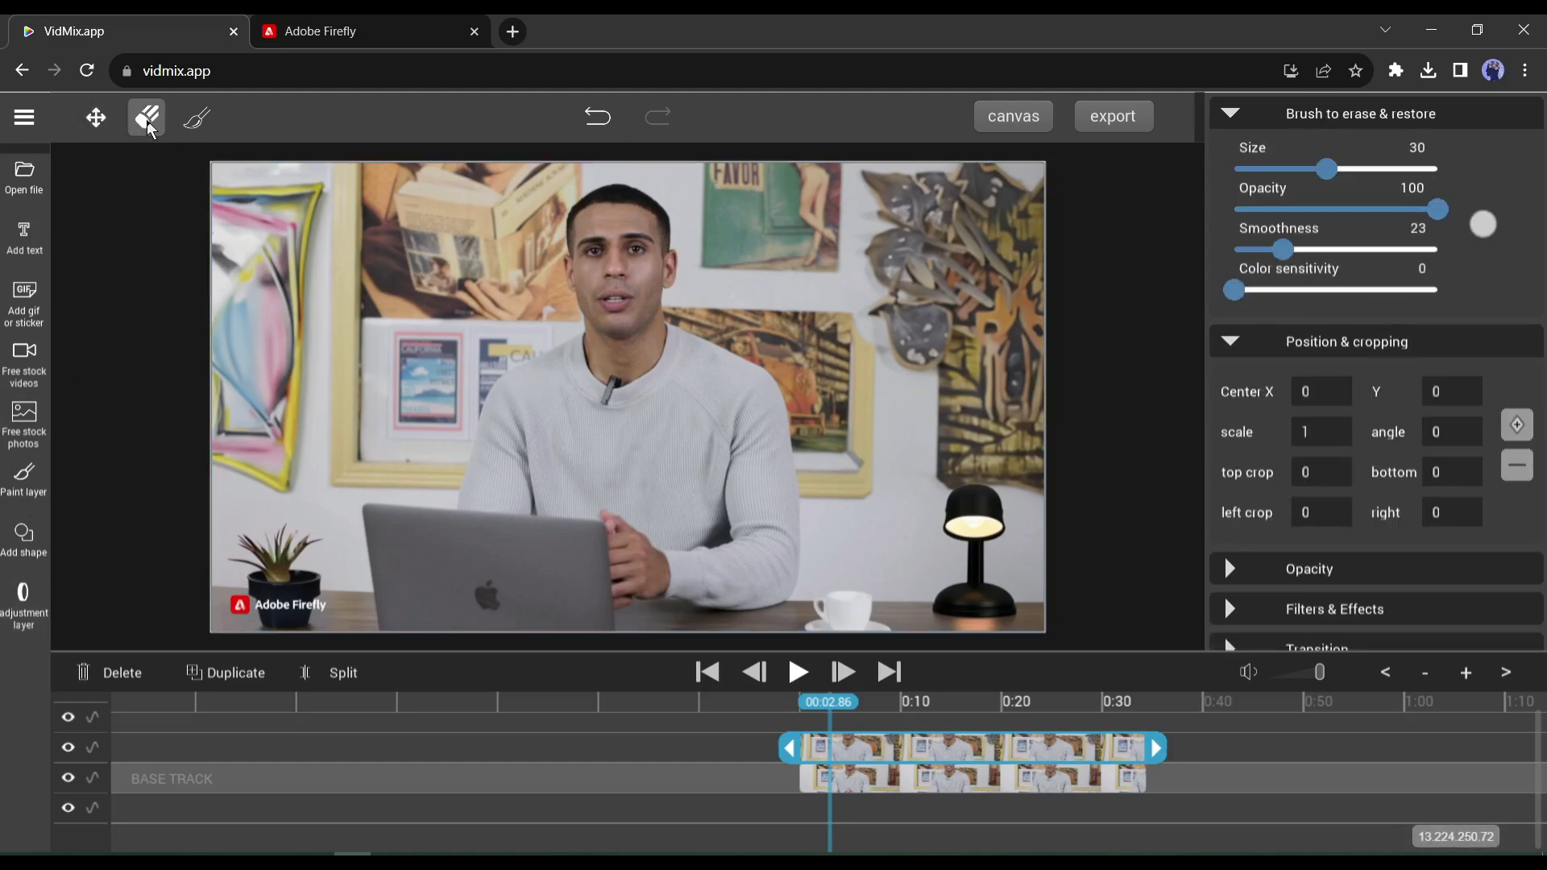
pyautogui.moveTo(243, 589)
pyautogui.mouseDown()
pyautogui.moveTo(280, 615)
pyautogui.moveTo(285, 549)
pyautogui.moveTo(255, 572)
pyautogui.mouseUp()
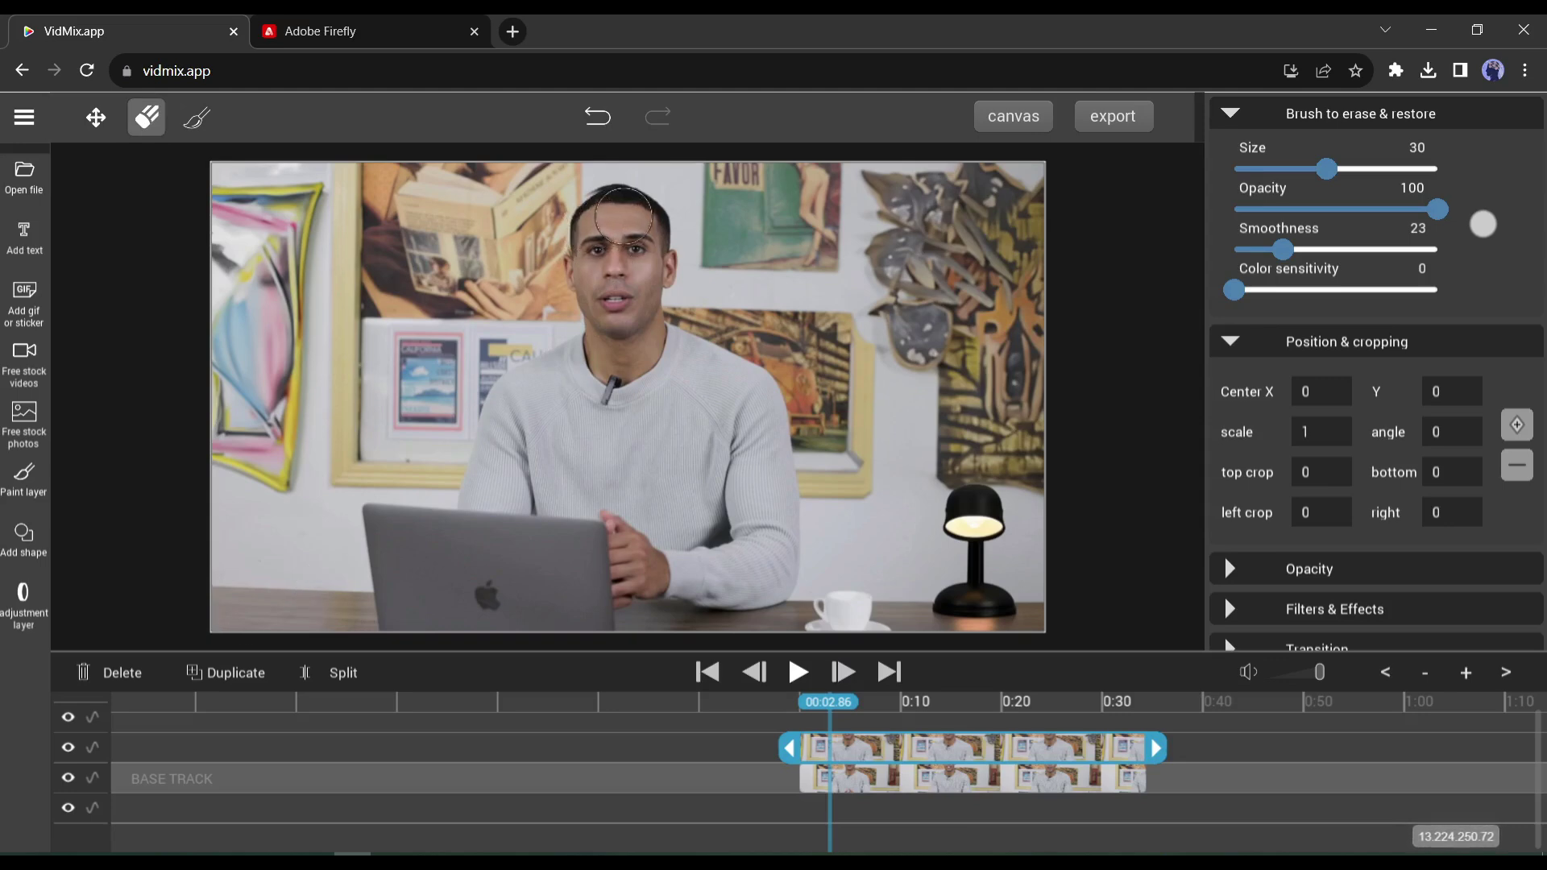
pyautogui.moveTo(611, 564)
pyautogui.mouseDown()
pyautogui.moveTo(766, 520)
pyautogui.moveTo(766, 505)
pyautogui.mouseUp()
# Play and pause the video to check the composite across later frames.
pyautogui.click(799, 673)
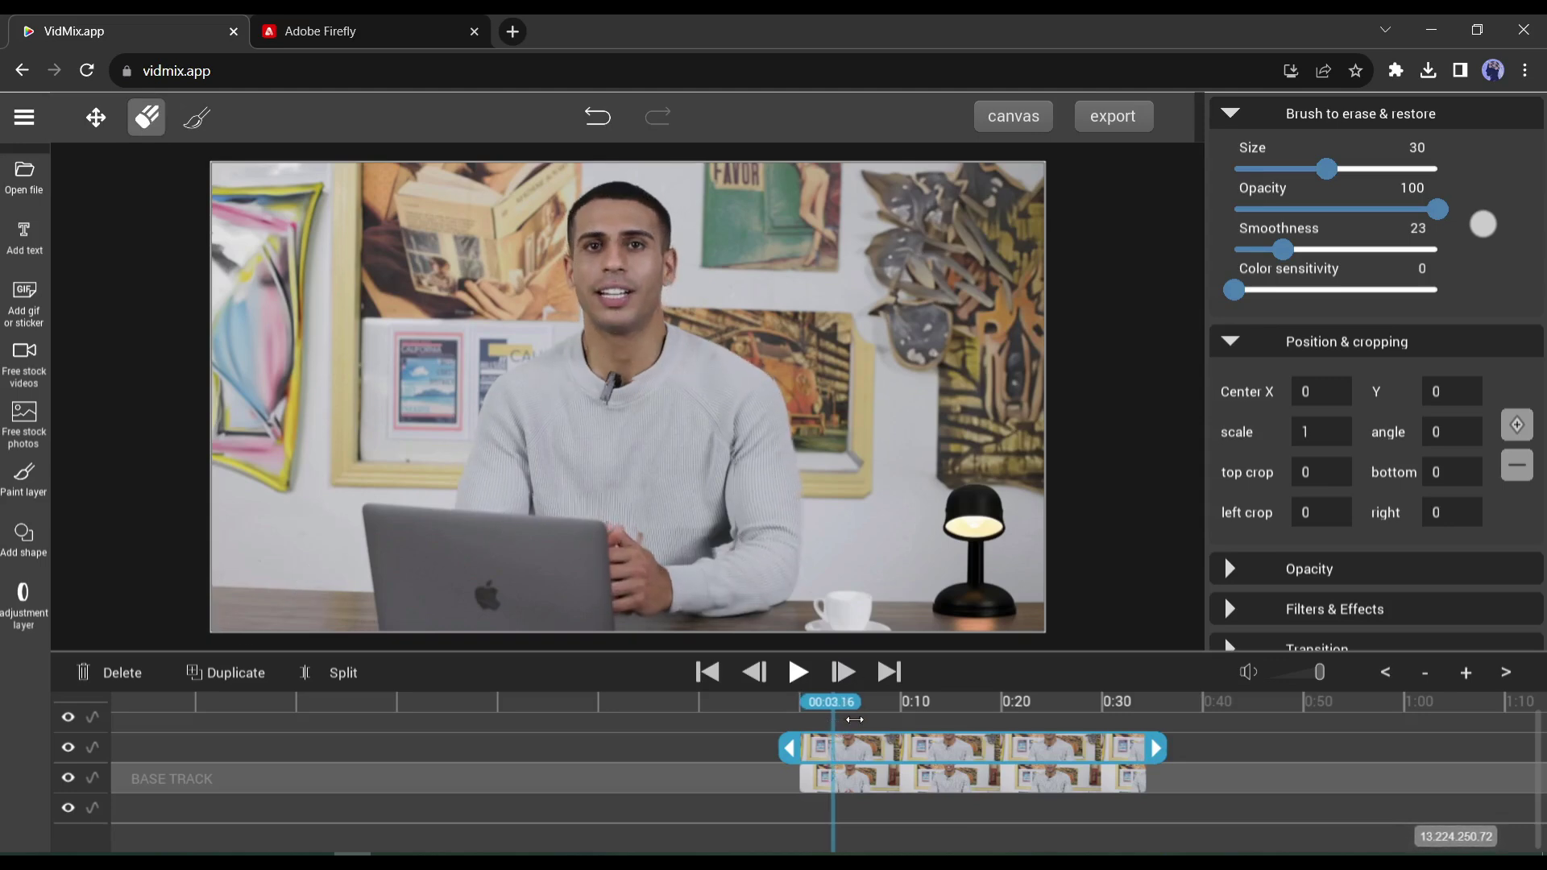
pyautogui.click(807, 684)
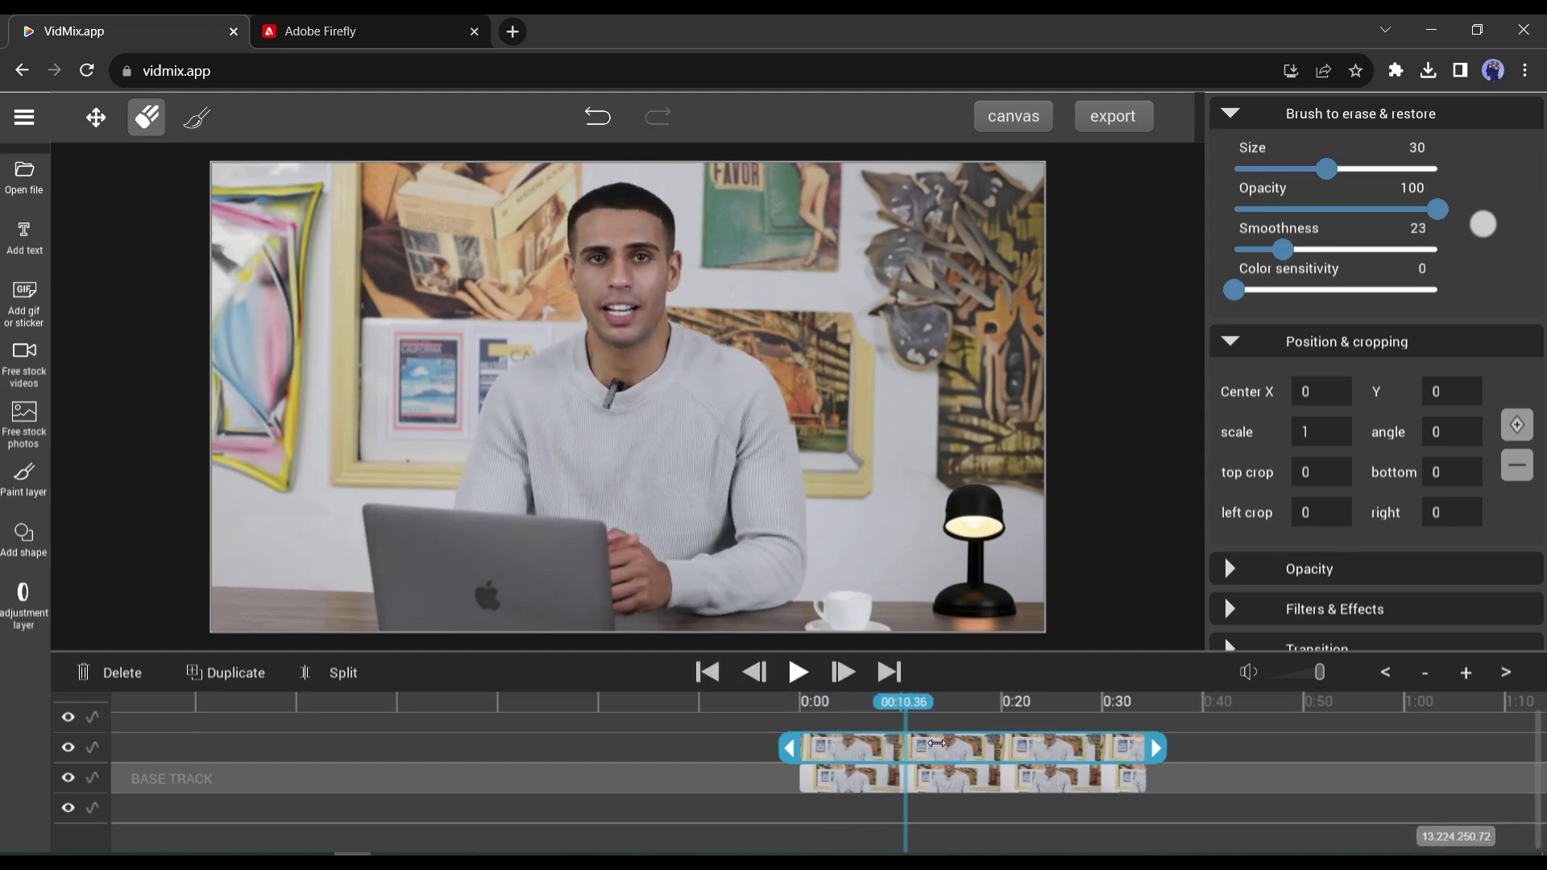
pyautogui.click(799, 673)
pyautogui.click(799, 674)
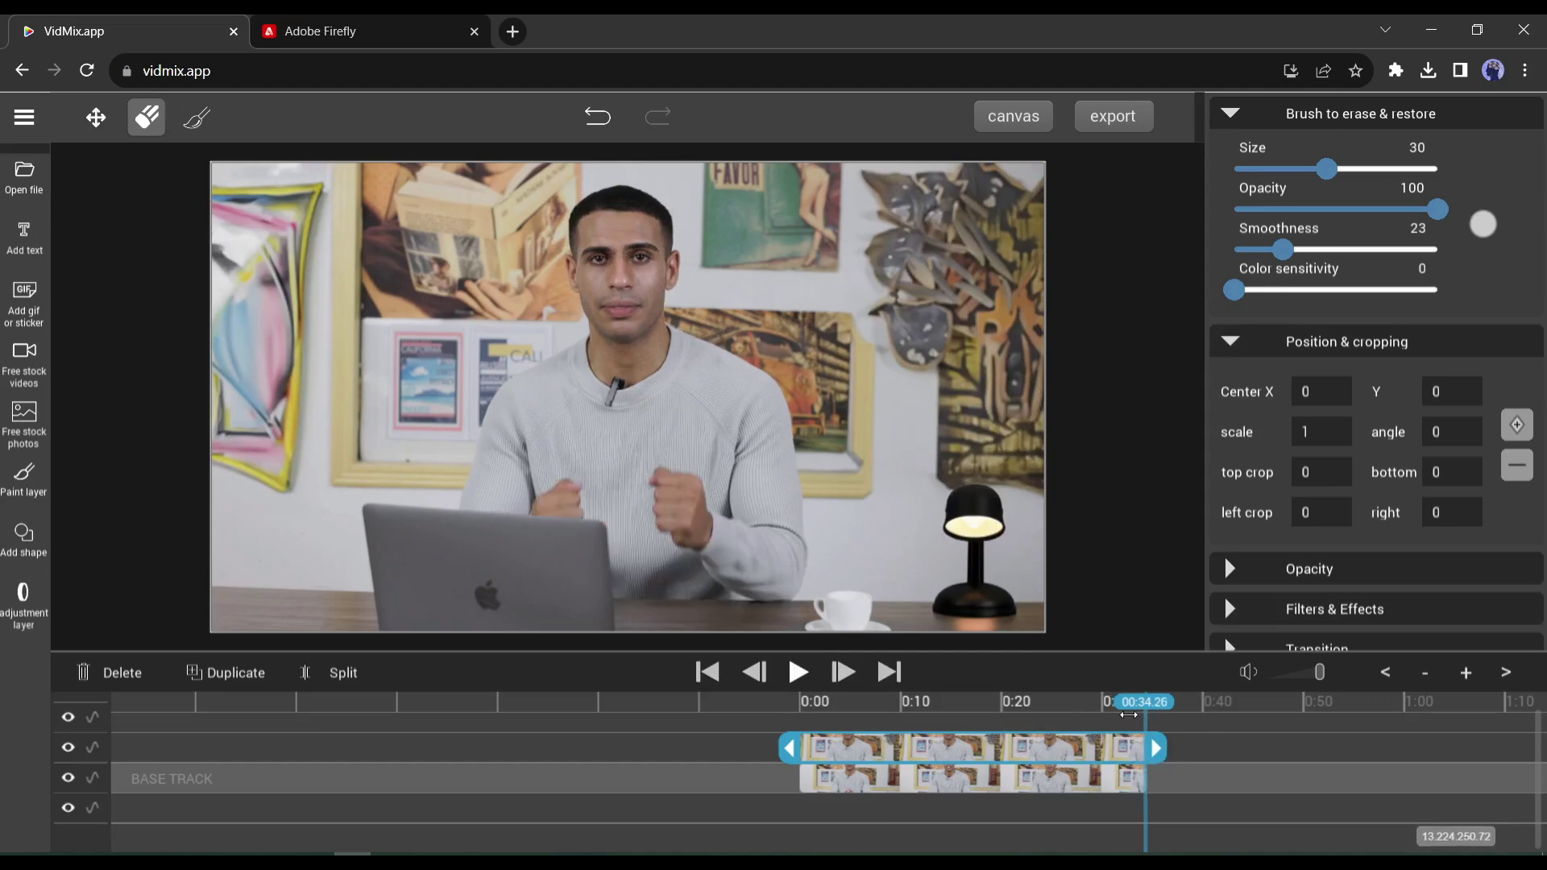
# Export an h264 MP4 at 20 Mbps bitrate and save it as Final OutPut.
pyautogui.click(1103, 118)
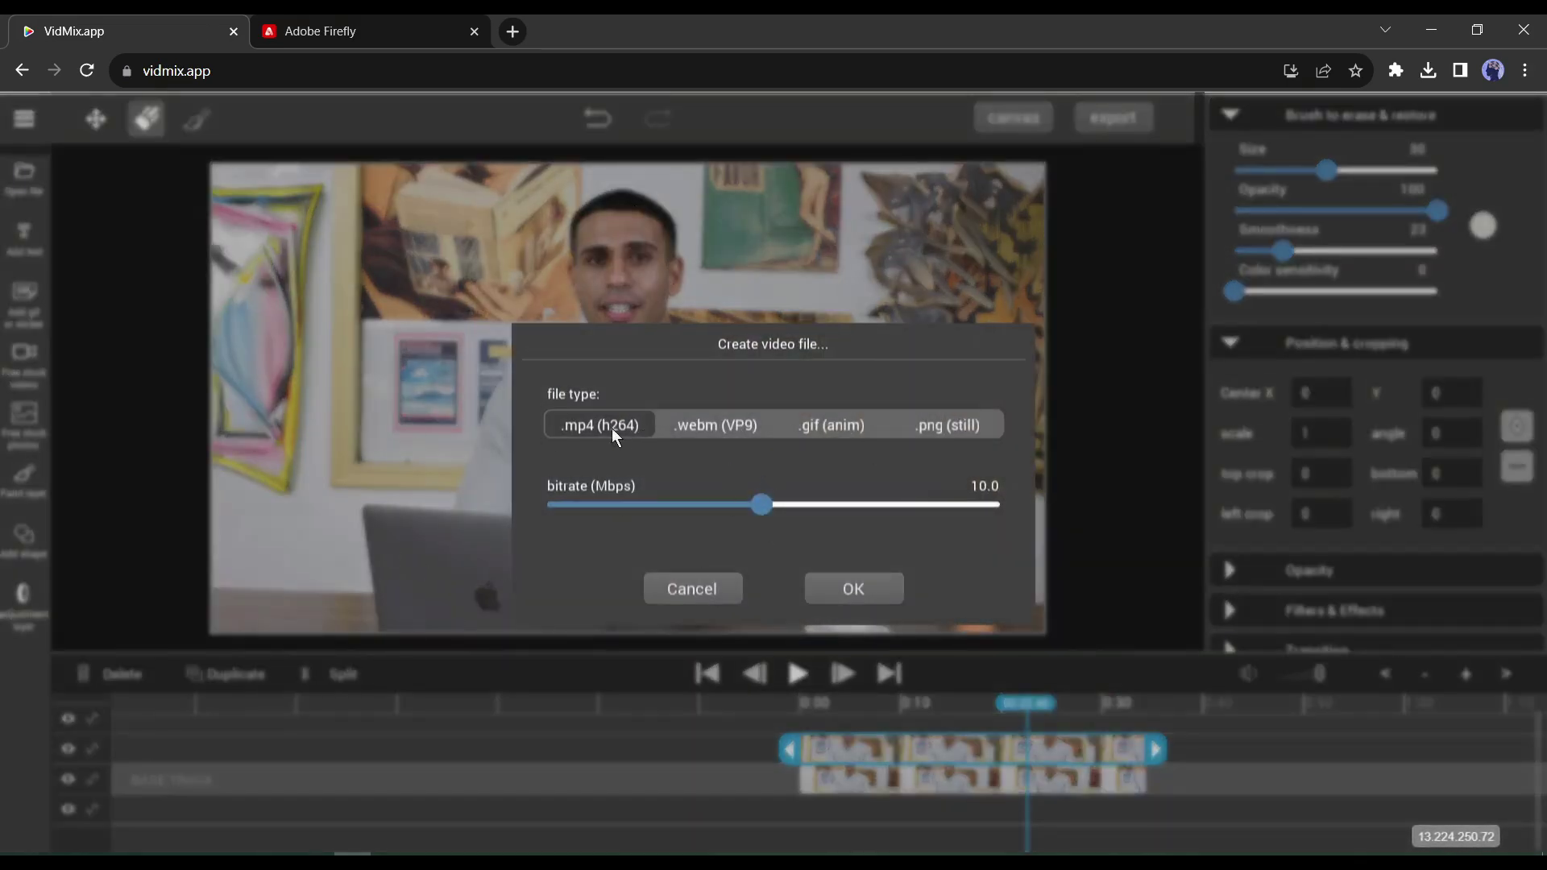
pyautogui.moveTo(764, 522); pyautogui.dragTo(1003, 522)
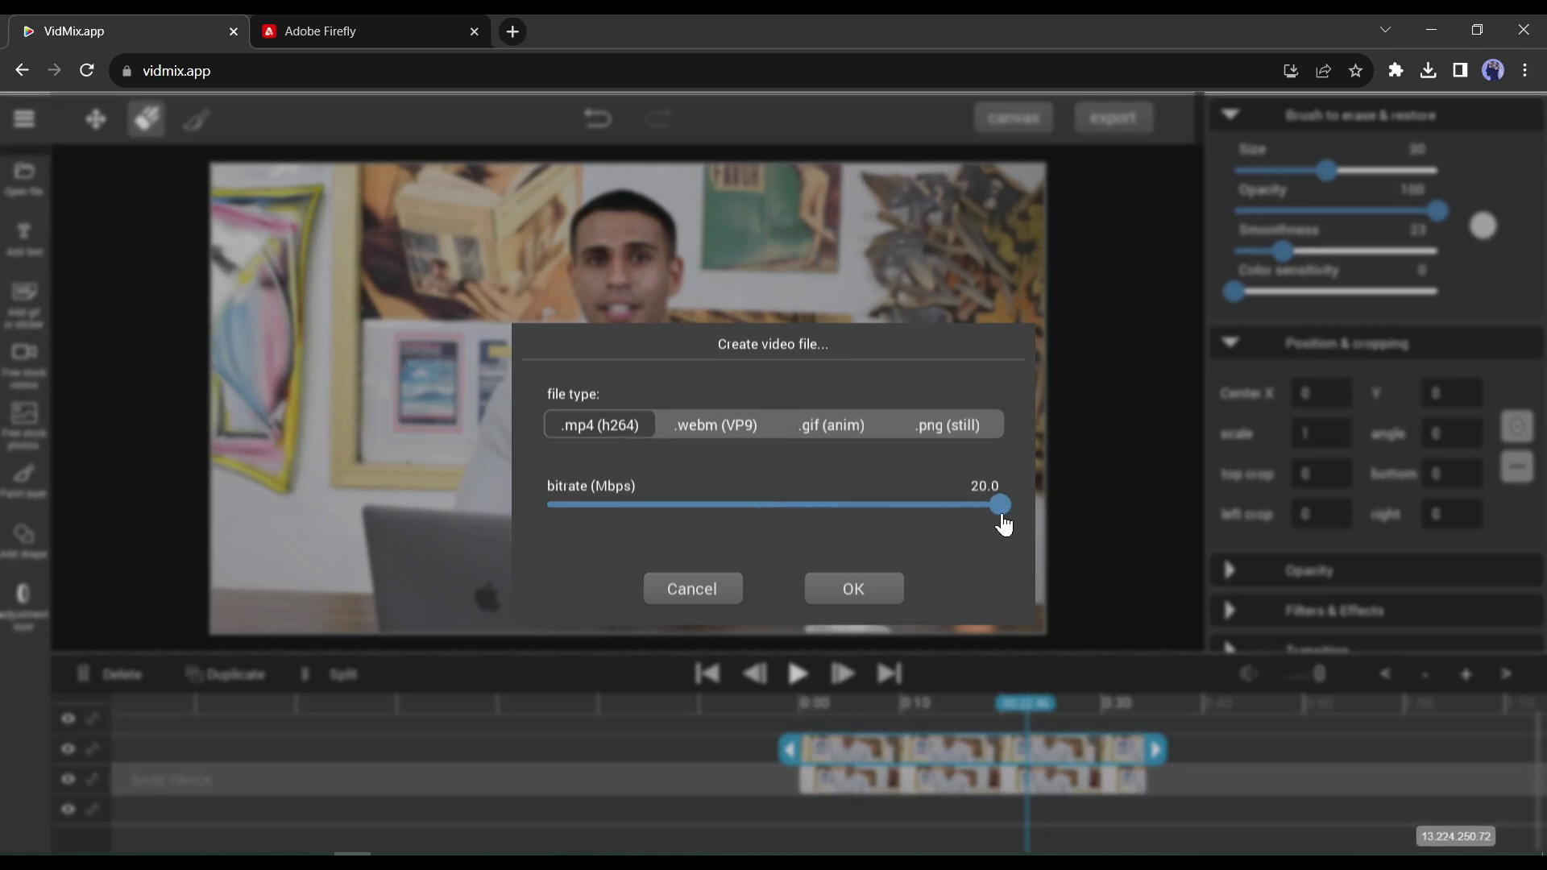
pyautogui.click(854, 589)
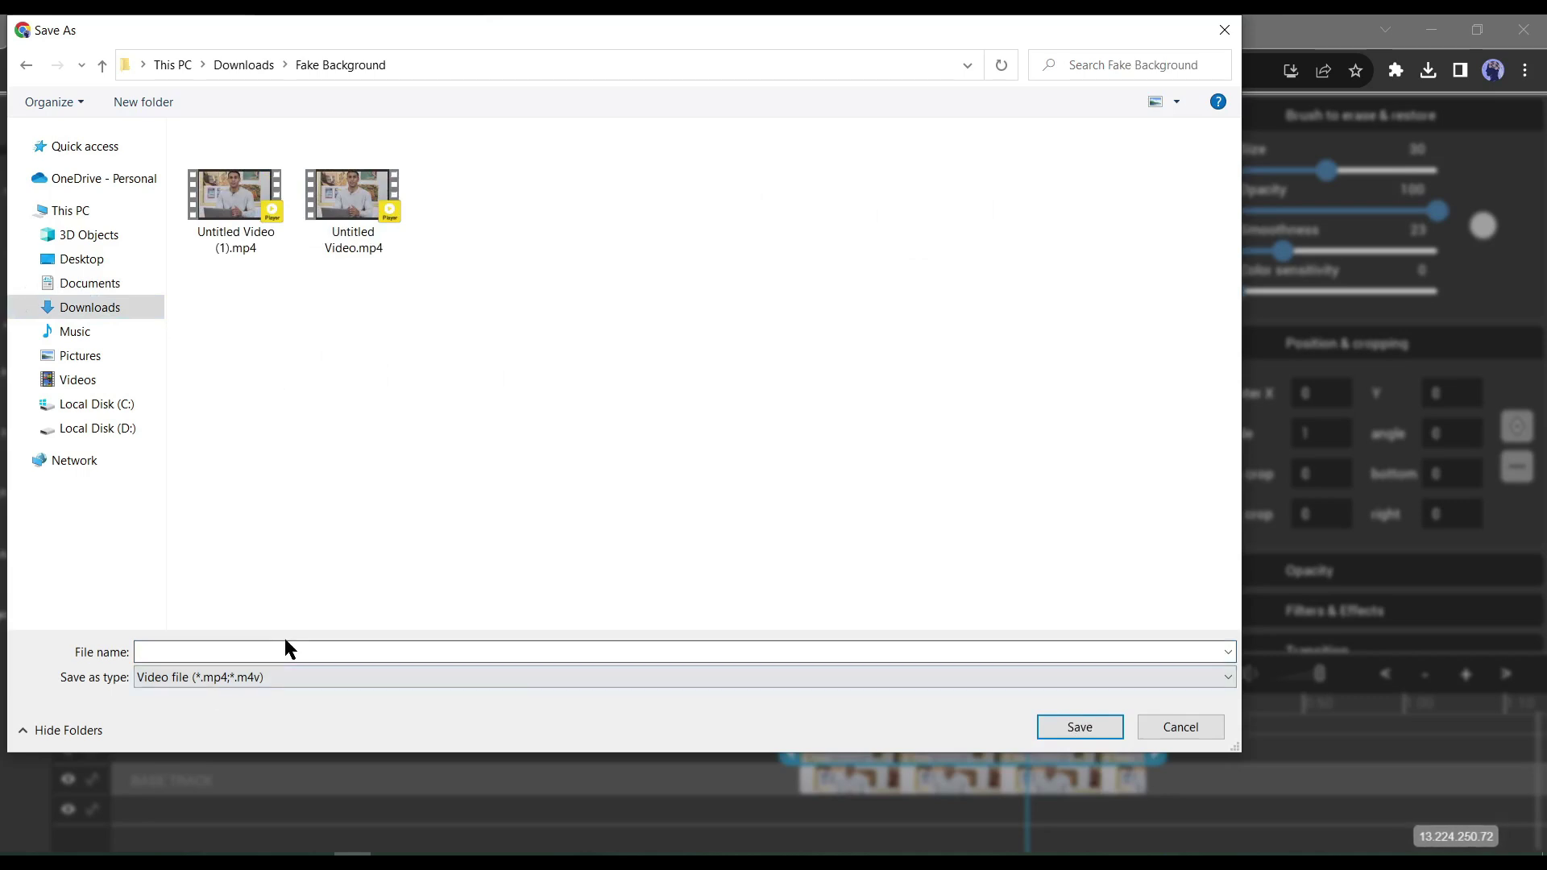
pyautogui.write('Final OutPut')
pyautogui.click(1052, 729)
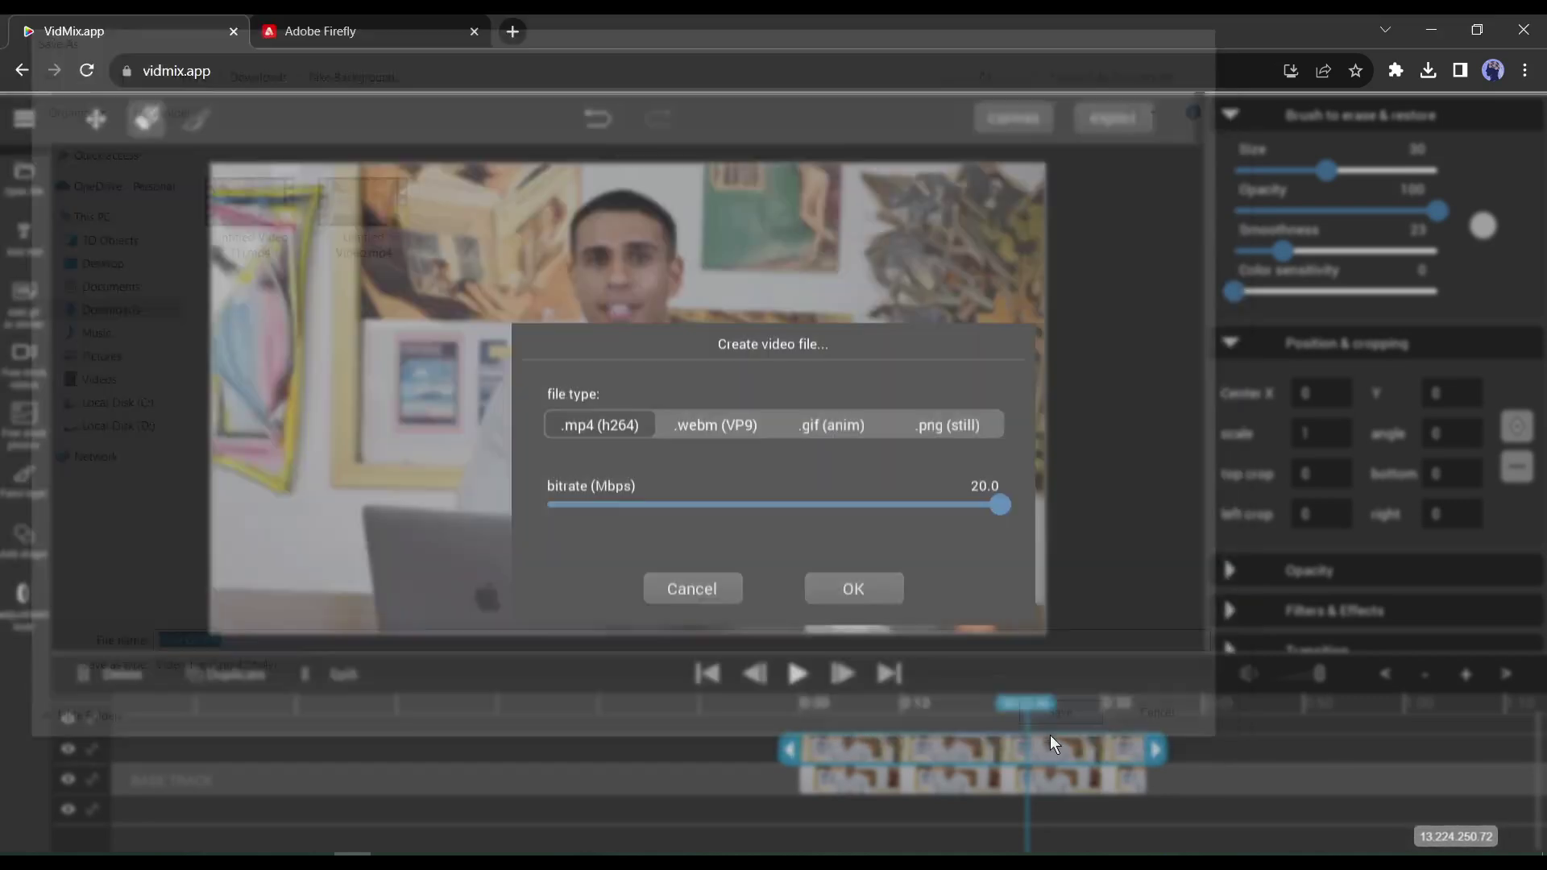